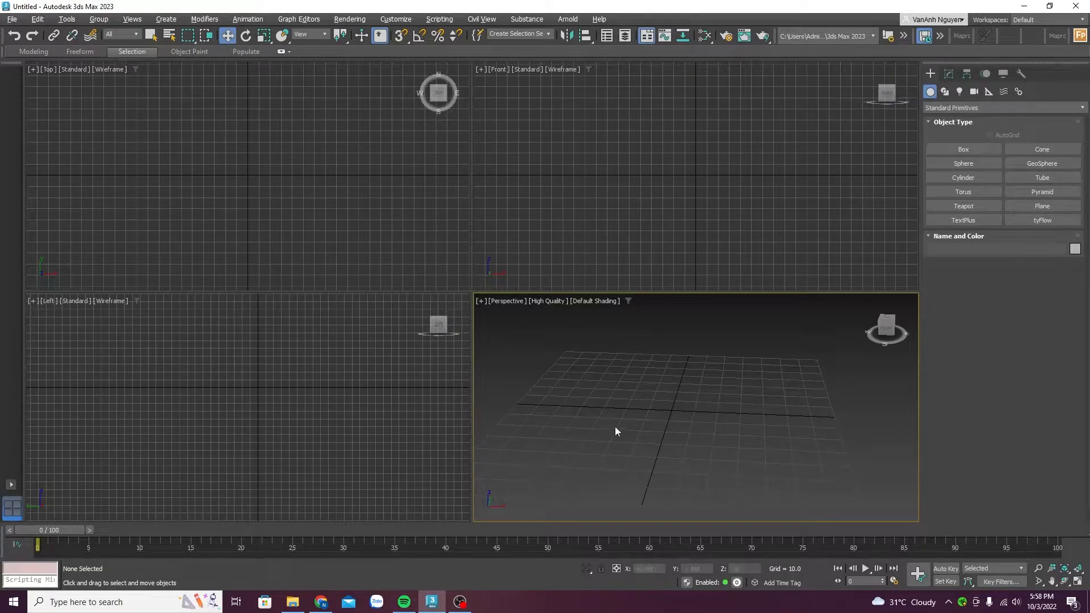
Create a box about 41 long, 24 wide and 16 high on the grid in the Perspective viewport
{"action": "mouse_move", "coordinate": [574, 349]}
{"action": "middle_mouse_down", "text": "alt"}
{"action": "mouse_move", "coordinate": [545, 358]}
{"action": "mouse_move", "coordinate": [570, 364]}
{"action": "middle_mouse_up", "text": "alt"}
{"action": "scroll", "coordinate": [798, 390], "scroll_direction": "down", "scroll_amount": 3}
{"action": "scroll", "coordinate": [837, 390], "scroll_direction": "up", "scroll_amount": 3}
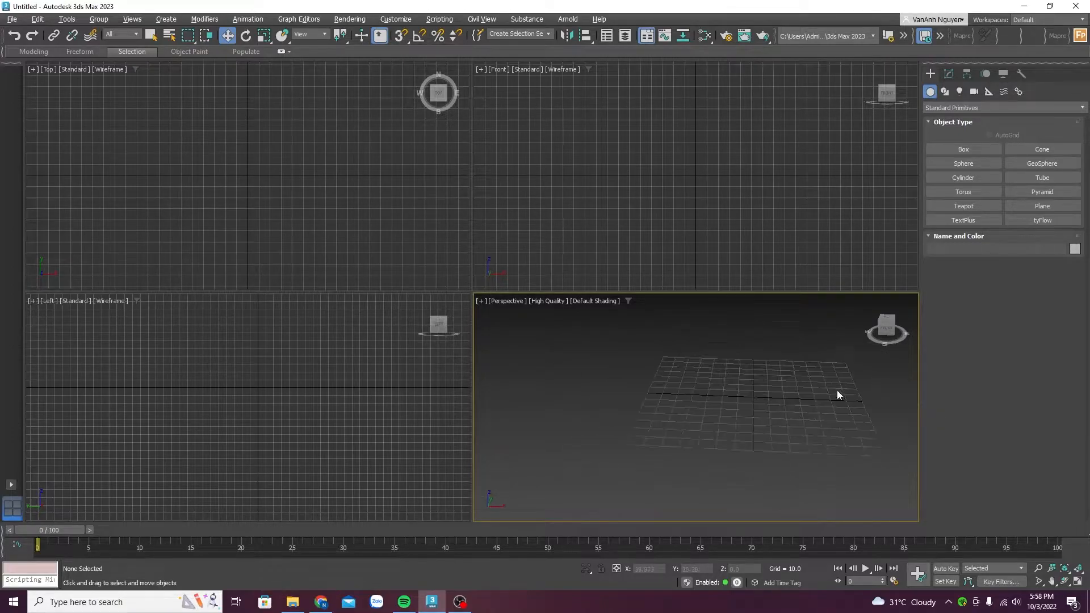
{"action": "scroll", "coordinate": [790, 369], "scroll_direction": "down", "scroll_amount": 5}
{"action": "scroll", "coordinate": [786, 345], "scroll_direction": "up", "scroll_amount": 3}
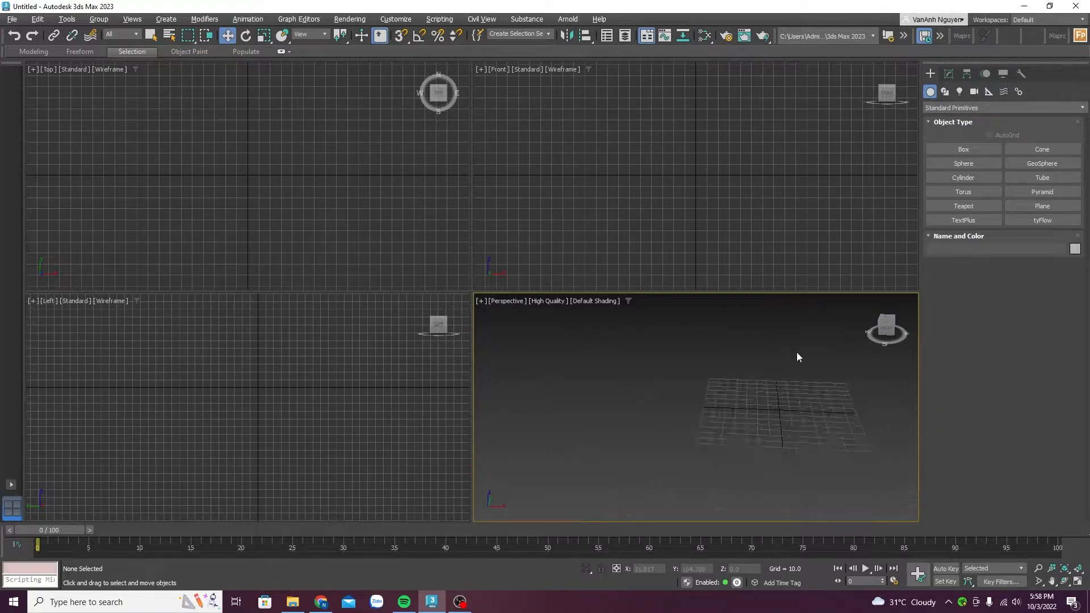
{"action": "scroll", "coordinate": [870, 417], "scroll_direction": "up", "scroll_amount": 2}
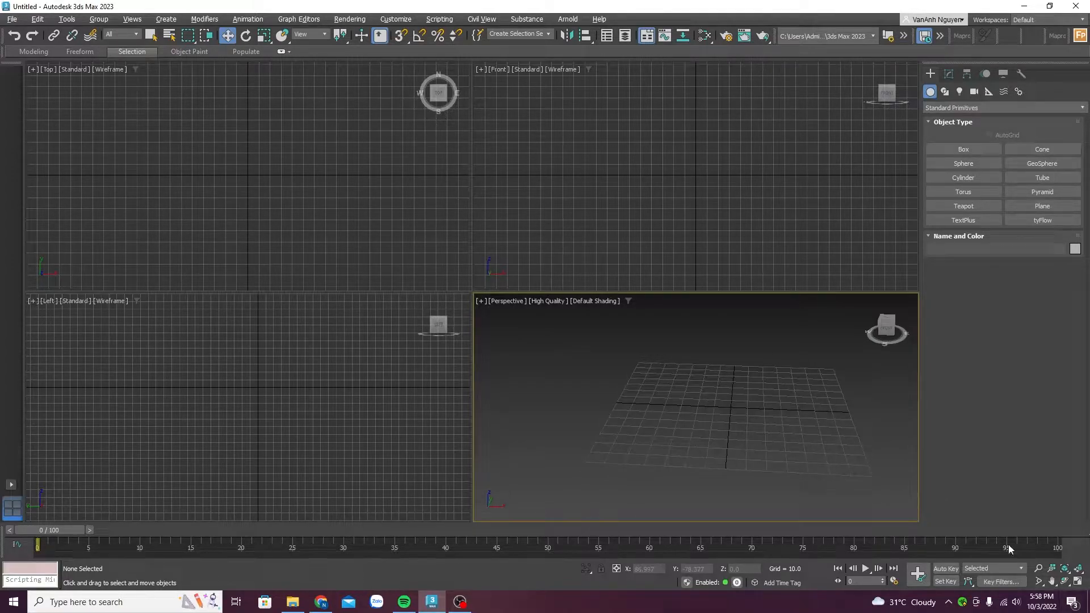
{"action": "left_click", "coordinate": [965, 149]}
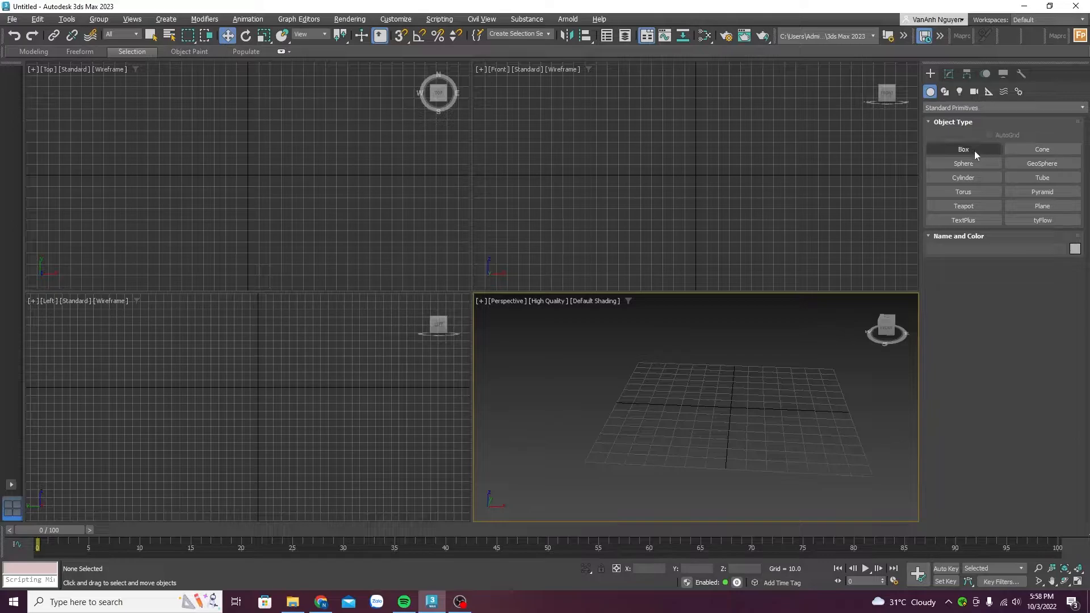
{"action": "left_click_drag", "start_coordinate": [704, 381], "coordinate": [728, 405]}
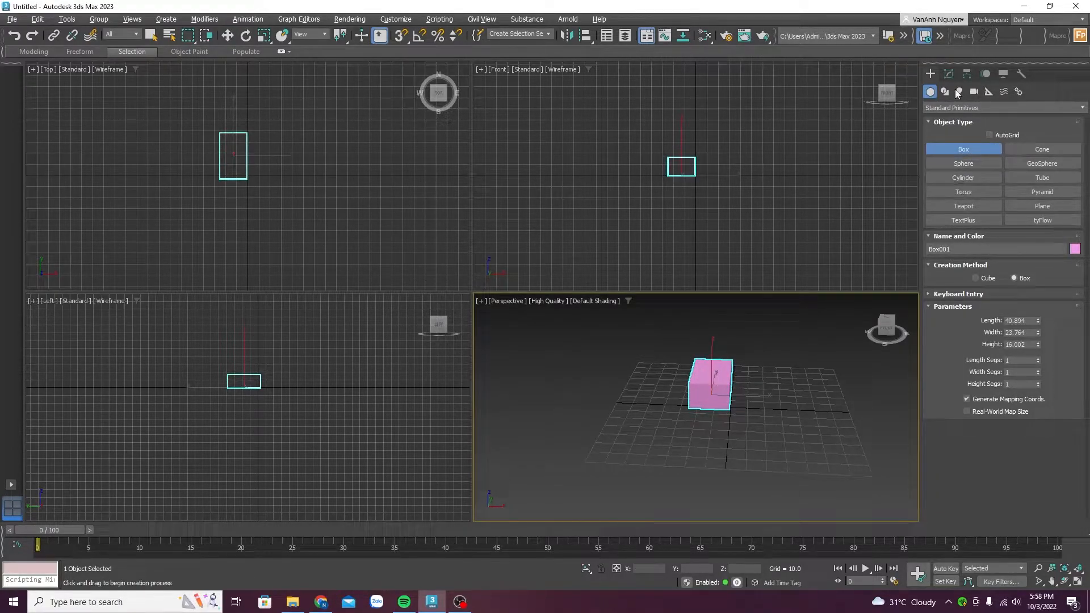
Create a sphere on the grid beside the pink box and end the sphere creation
{"action": "left_click", "coordinate": [970, 164]}
{"action": "left_click_drag", "start_coordinate": [772, 381], "coordinate": [815, 376]}
{"action": "scroll", "coordinate": [827, 385], "scroll_direction": "up", "scroll_amount": 3}
{"action": "right_click", "coordinate": [813, 381]}
Inspect the box and sphere in the Perspective viewport at different zoom levels, positions and viewing angles
{"action": "scroll", "coordinate": [780, 356], "scroll_direction": "down", "scroll_amount": 5}
{"action": "scroll", "coordinate": [794, 377], "scroll_direction": "up", "scroll_amount": 2}
{"action": "scroll", "coordinate": [794, 378], "scroll_direction": "up", "scroll_amount": 2}
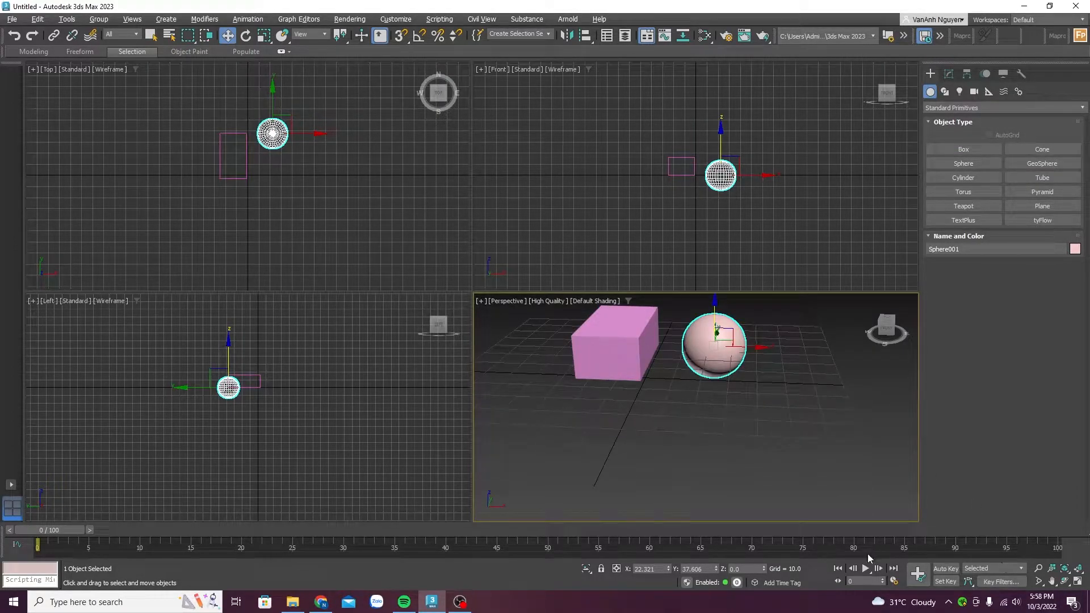
{"action": "middle_click_drag", "start_coordinate": [681, 371], "coordinate": [697, 433]}
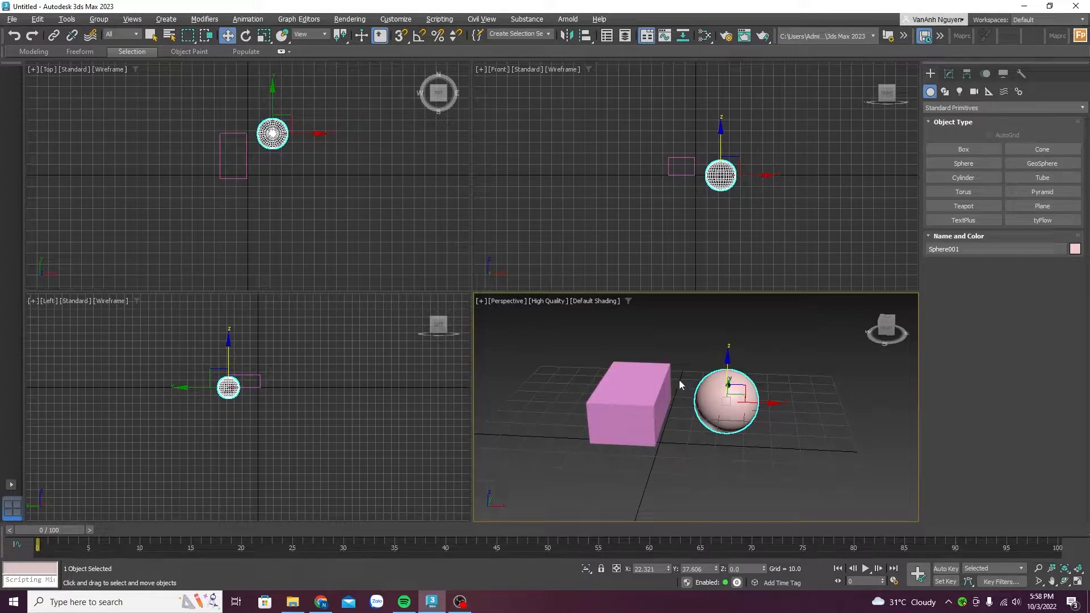
{"action": "scroll", "coordinate": [691, 390], "scroll_direction": "down", "scroll_amount": 3}
{"action": "scroll", "coordinate": [683, 396], "scroll_direction": "up", "scroll_amount": 3}
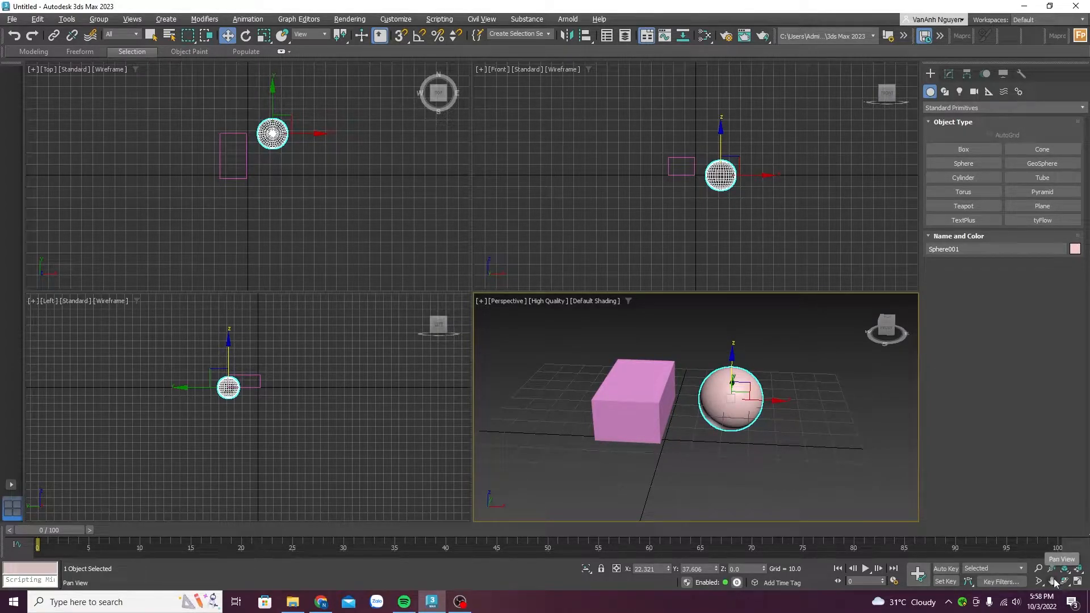
{"action": "middle_click_drag", "start_coordinate": [697, 382], "coordinate": [730, 393]}
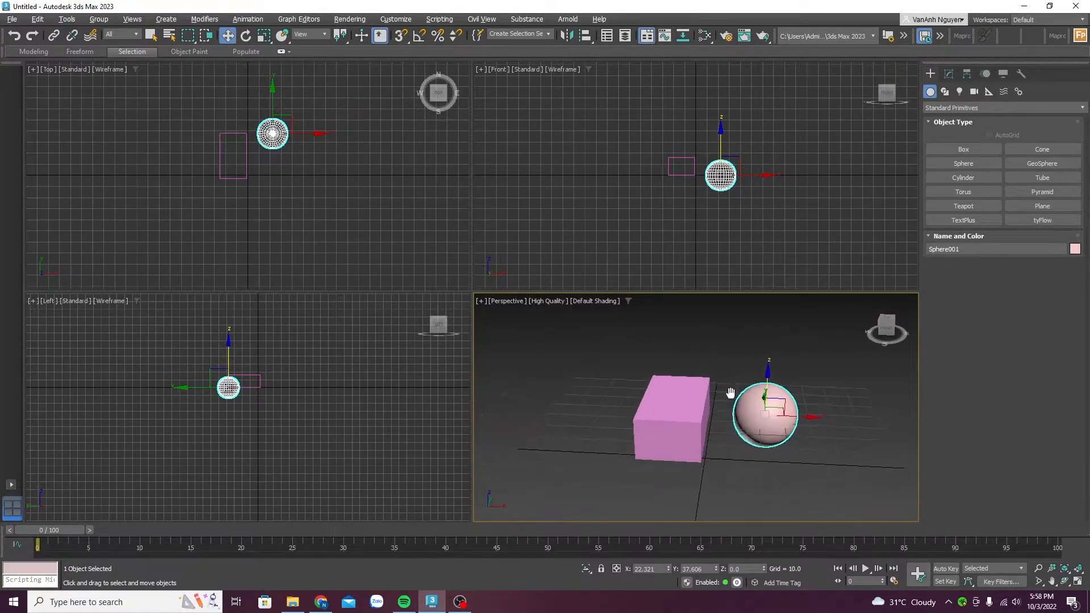
{"action": "middle_click_drag", "start_coordinate": [730, 449], "coordinate": [710, 490]}
{"action": "middle_click_drag", "start_coordinate": [692, 427], "coordinate": [672, 385]}
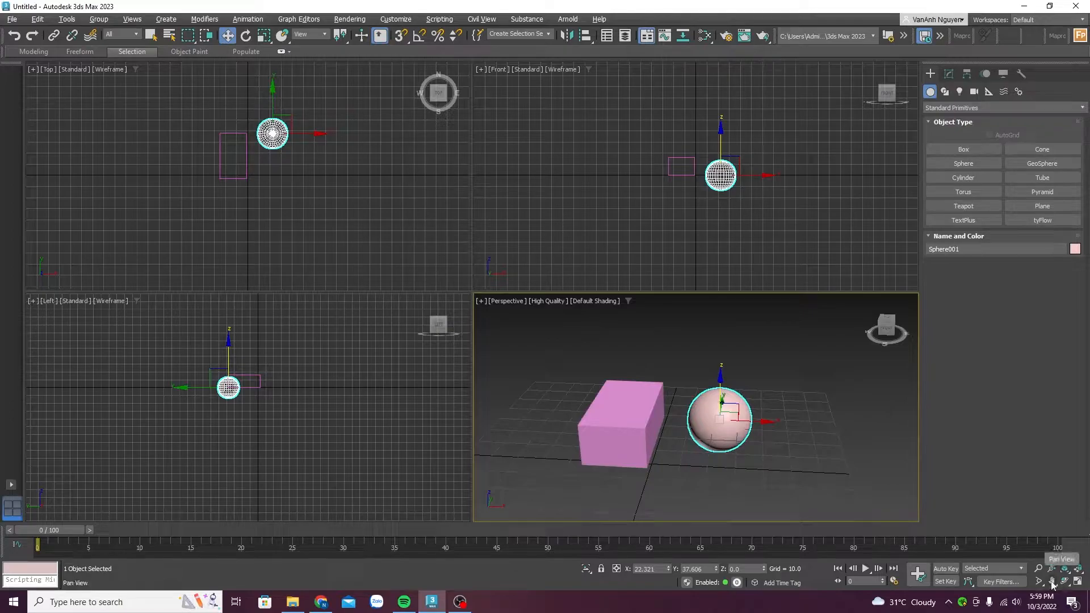
{"action": "scroll", "coordinate": [663, 400], "scroll_direction": "up", "scroll_amount": 1}
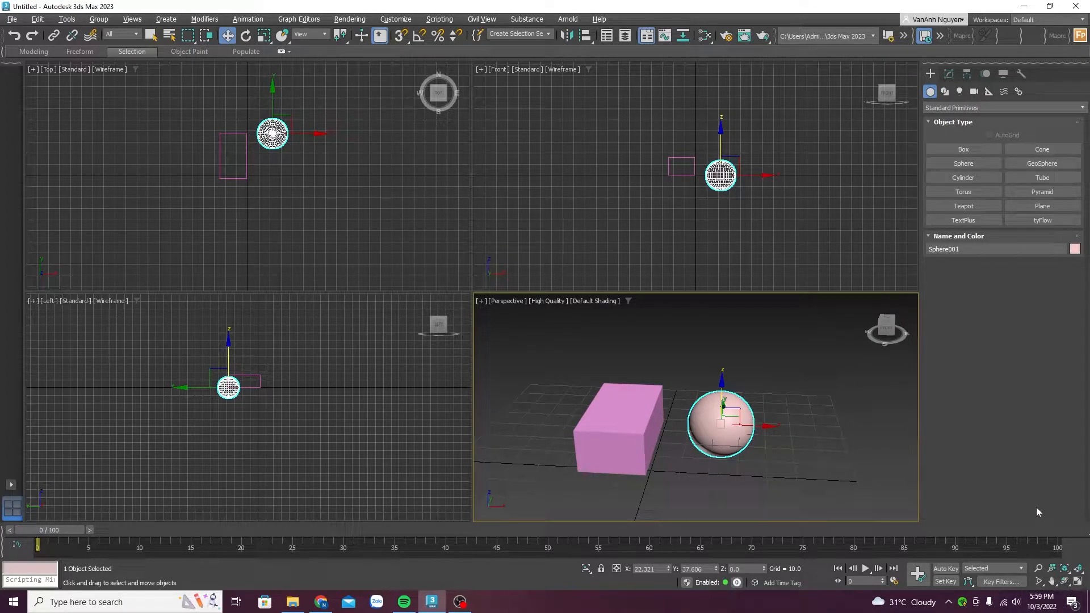
{"action": "mouse_move", "coordinate": [1053, 609]}
{"action": "middle_click_drag", "start_coordinate": [690, 431], "coordinate": [660, 427], "text": "alt"}
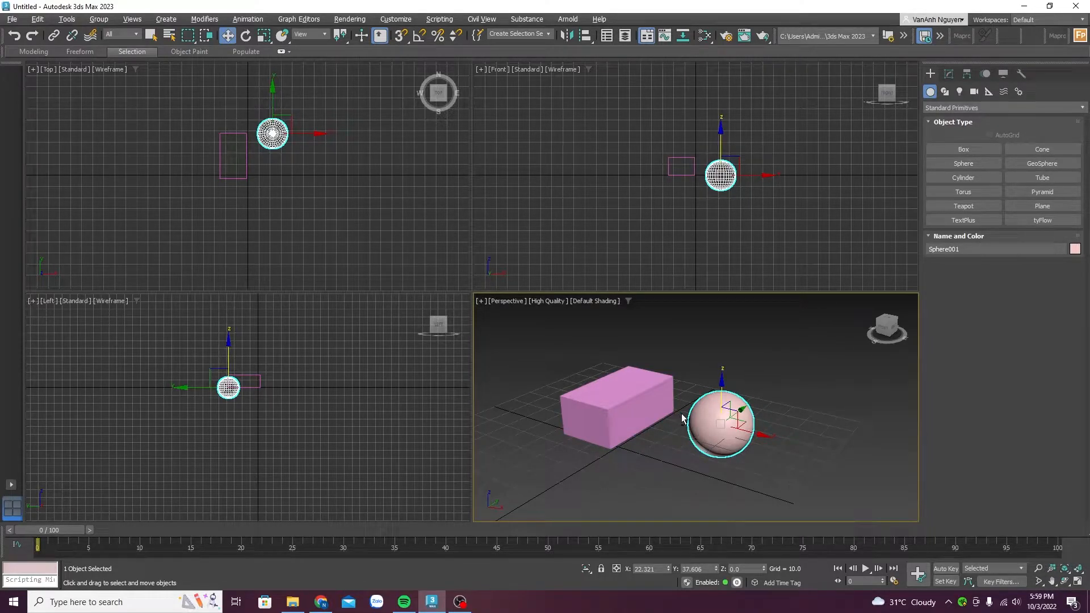
{"action": "mouse_move", "coordinate": [686, 420]}
{"action": "middle_mouse_down", "text": "alt"}
{"action": "mouse_move", "coordinate": [658, 435]}
{"action": "mouse_move", "coordinate": [774, 448]}
{"action": "mouse_move", "coordinate": [672, 435]}
{"action": "mouse_move", "coordinate": [682, 440]}
{"action": "mouse_move", "coordinate": [673, 450]}
{"action": "mouse_move", "coordinate": [672, 423]}
{"action": "mouse_move", "coordinate": [682, 458]}
{"action": "middle_mouse_up", "text": "alt"}
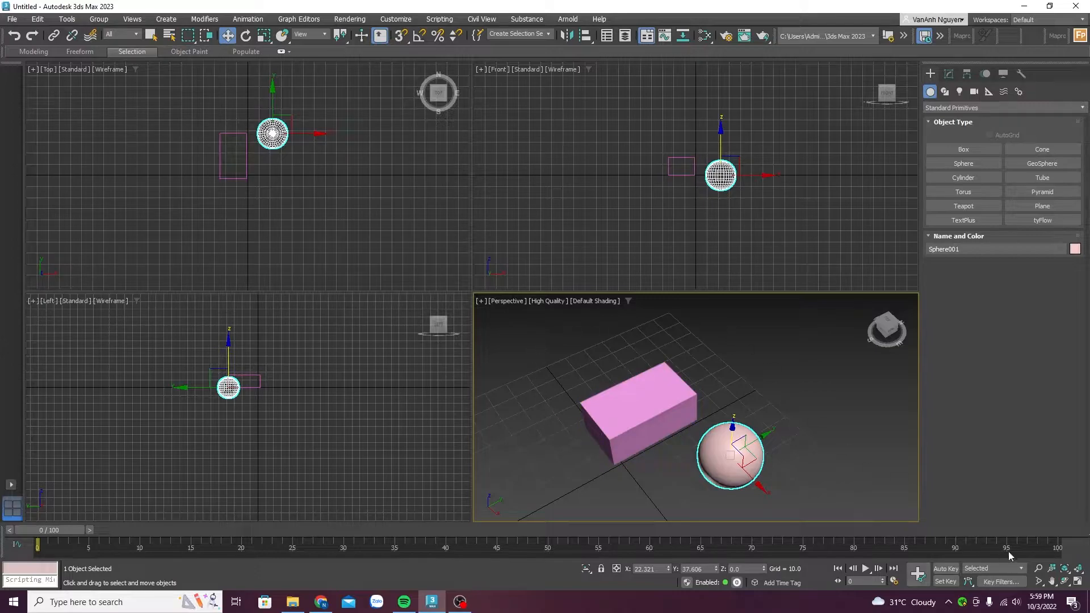
View the box and sphere from other angles with the Orbit tool and return to the Move tool
{"action": "left_click", "coordinate": [1064, 584]}
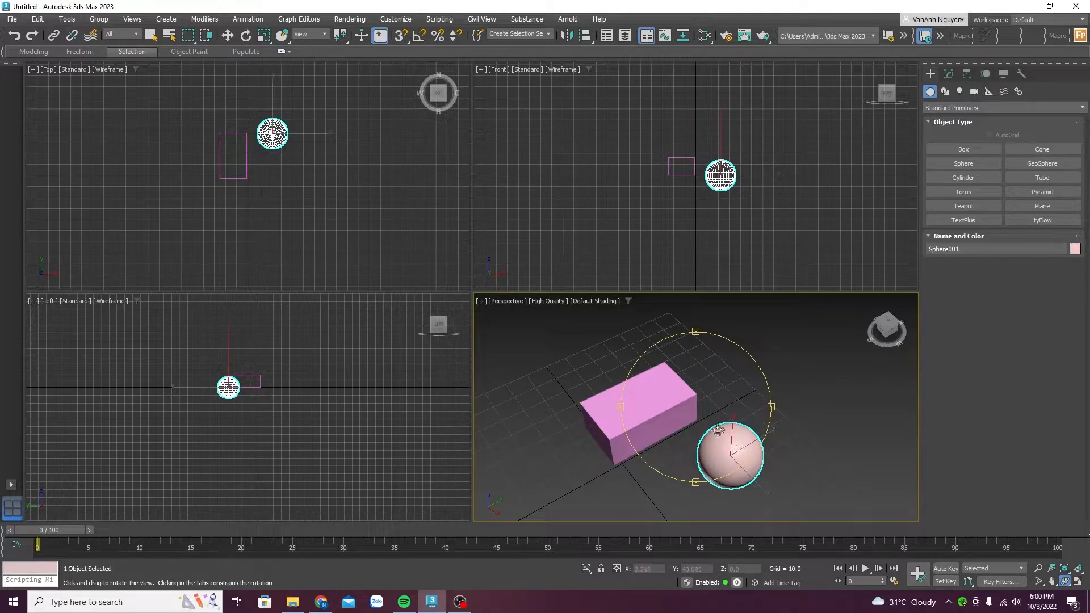
{"action": "left_click_drag", "start_coordinate": [690, 433], "coordinate": [670, 397]}
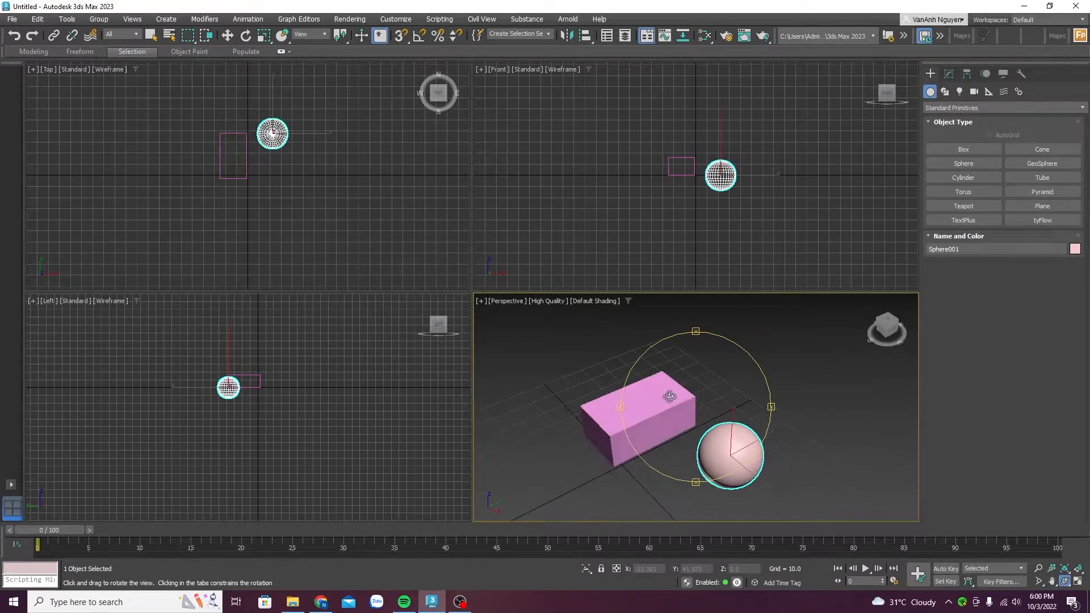
{"action": "right_click", "coordinate": [1066, 582]}
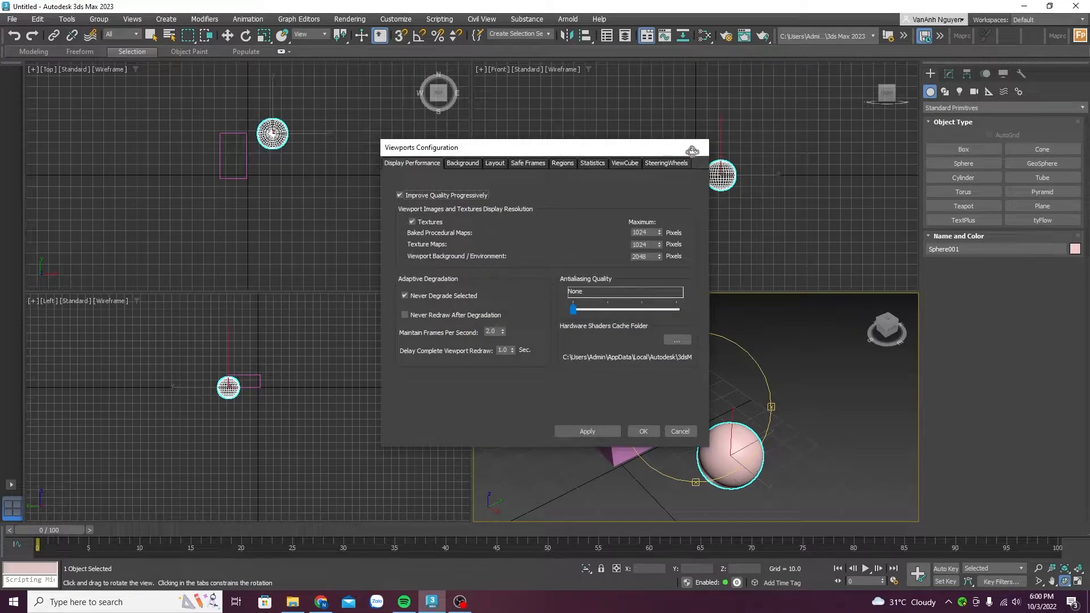
{"action": "left_click", "coordinate": [696, 150]}
{"action": "left_click", "coordinate": [1066, 582]}
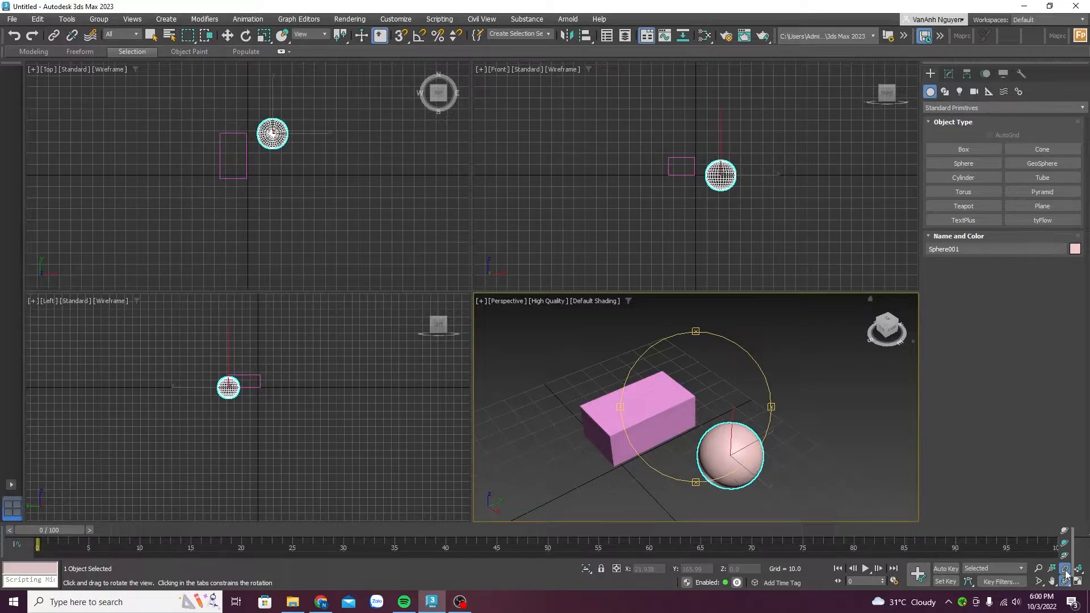
{"action": "left_click", "coordinate": [1066, 571]}
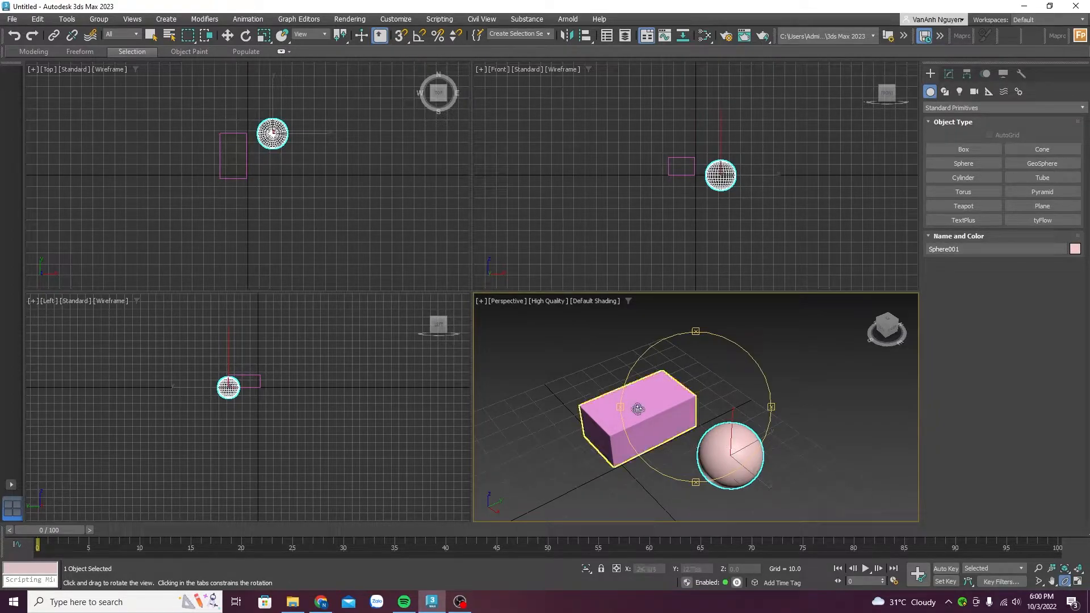
{"action": "left_click_drag", "start_coordinate": [638, 406], "coordinate": [632, 440]}
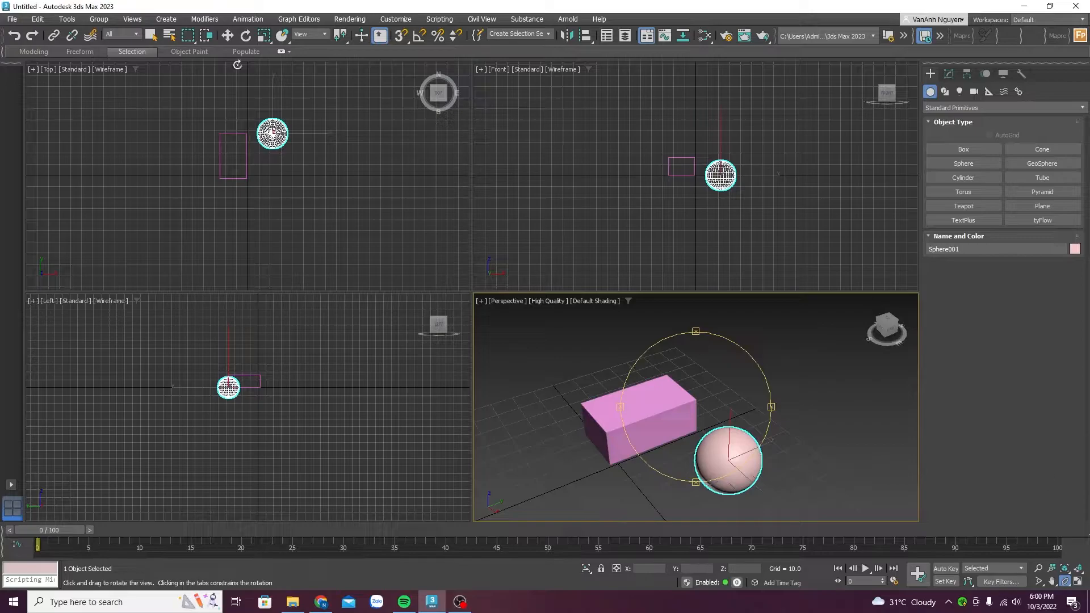
{"action": "left_click", "coordinate": [229, 35]}
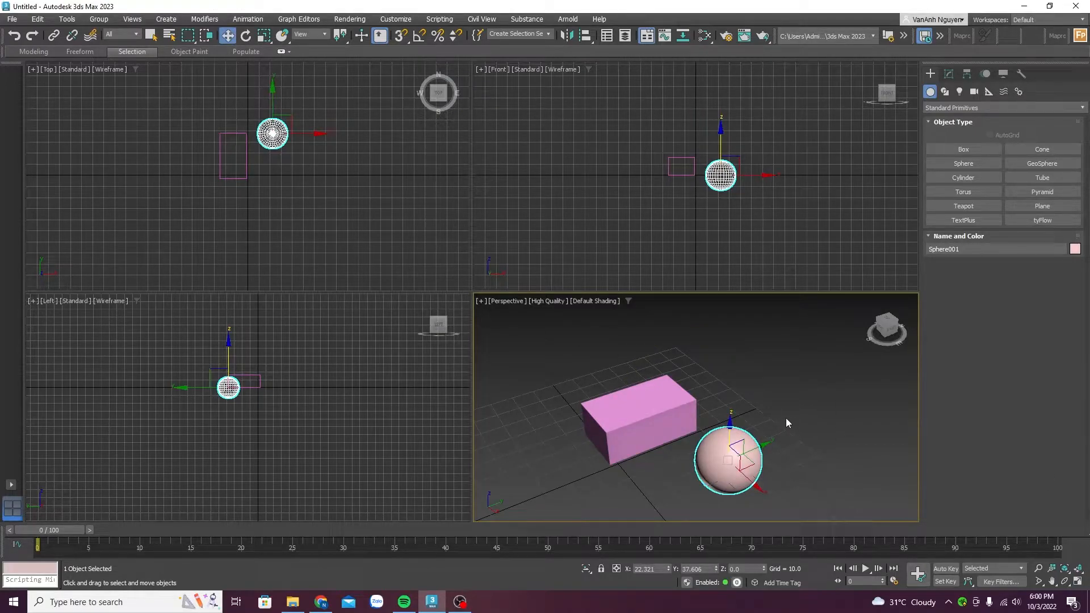
Examine the sphere and the box up close and from farther away in the Perspective viewport
{"action": "middle_click_drag", "start_coordinate": [748, 492], "coordinate": [675, 440]}
{"action": "scroll", "coordinate": [728, 469], "scroll_direction": "up", "scroll_amount": 2}
{"action": "scroll", "coordinate": [593, 417], "scroll_direction": "up", "scroll_amount": 3}
{"action": "scroll", "coordinate": [562, 386], "scroll_direction": "down", "scroll_amount": 5}
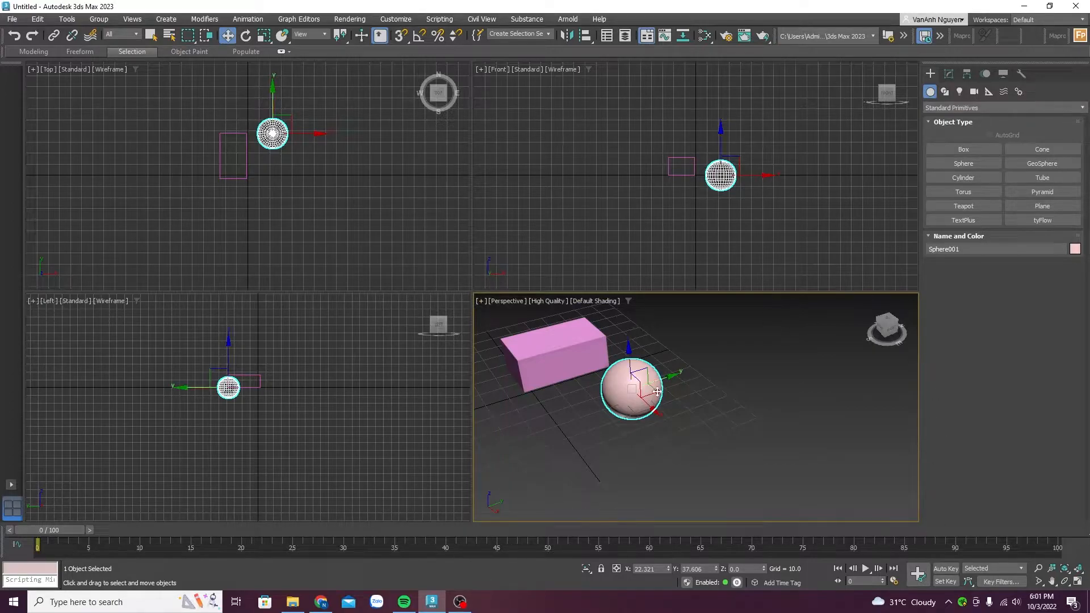
{"action": "scroll", "coordinate": [543, 352], "scroll_direction": "up", "scroll_amount": 2}
{"action": "scroll", "coordinate": [543, 352], "scroll_direction": "down", "scroll_amount": 2}
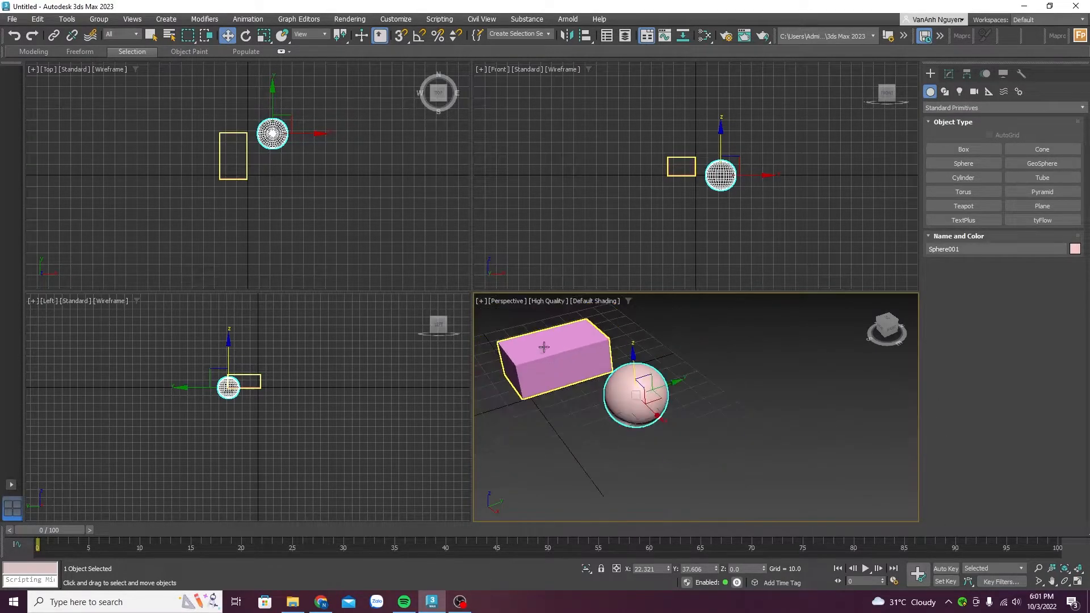
{"action": "scroll", "coordinate": [543, 353], "scroll_direction": "down", "scroll_amount": 2}
{"action": "scroll", "coordinate": [528, 349], "scroll_direction": "up", "scroll_amount": 4}
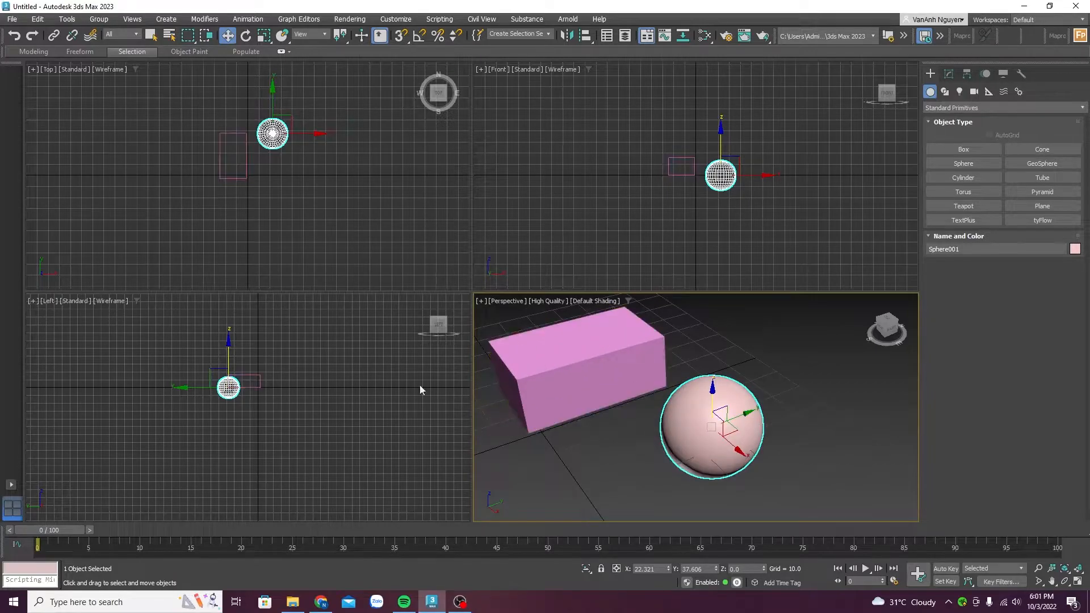
{"action": "scroll", "coordinate": [649, 380], "scroll_direction": "down", "scroll_amount": 4}
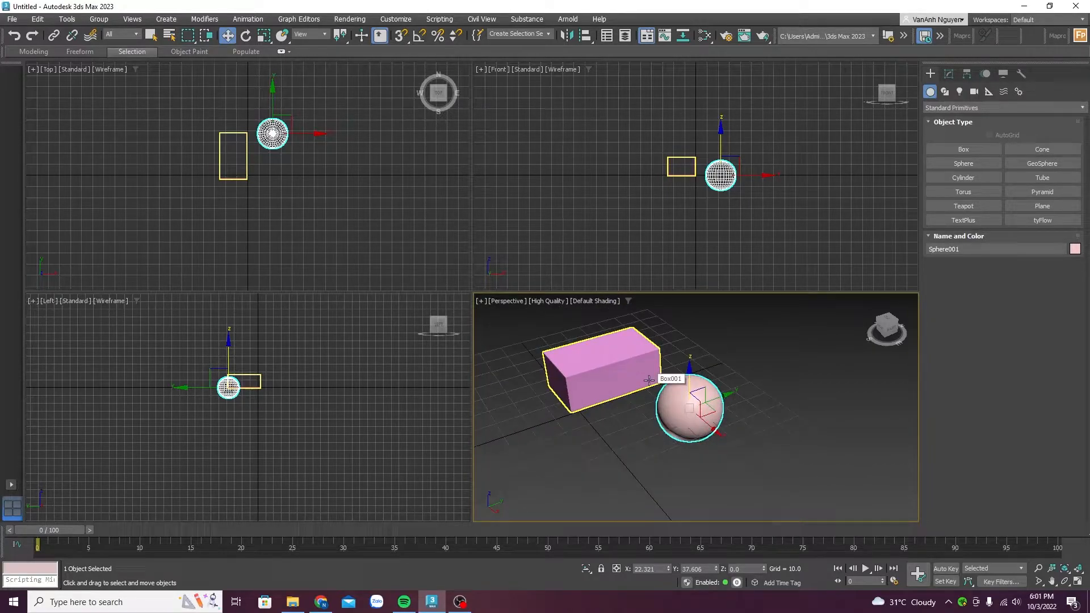
Toggle the Perspective viewport between maximized and the four-viewport layout, ending with all four viewports shown
{"action": "key", "text": "alt+w"}
{"action": "key", "text": "alt+w"}
{"action": "key", "text": "alt+w"}
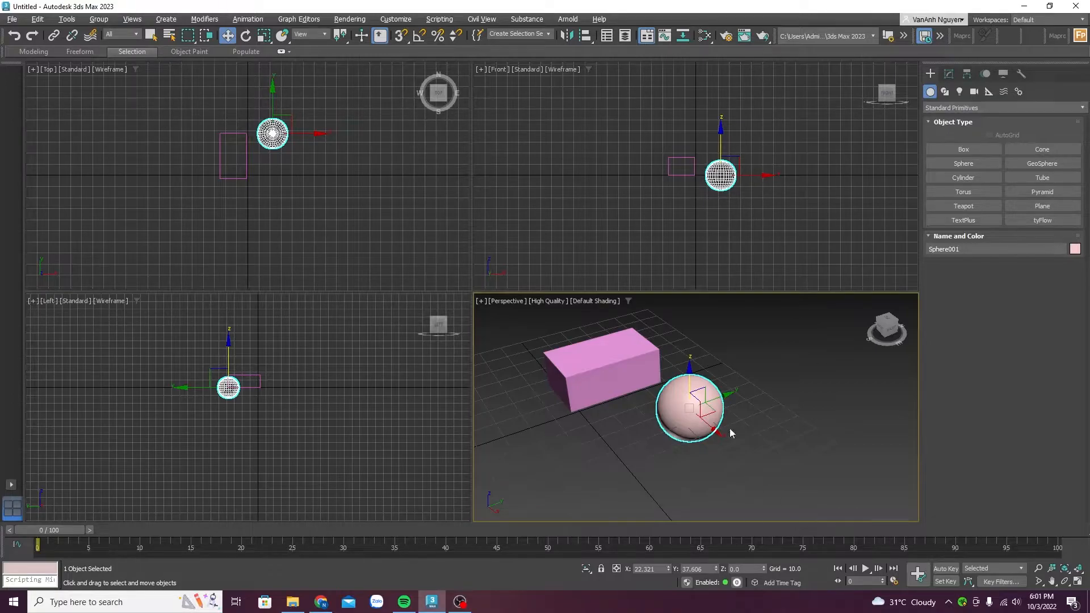
{"action": "mouse_move", "coordinate": [458, 606]}
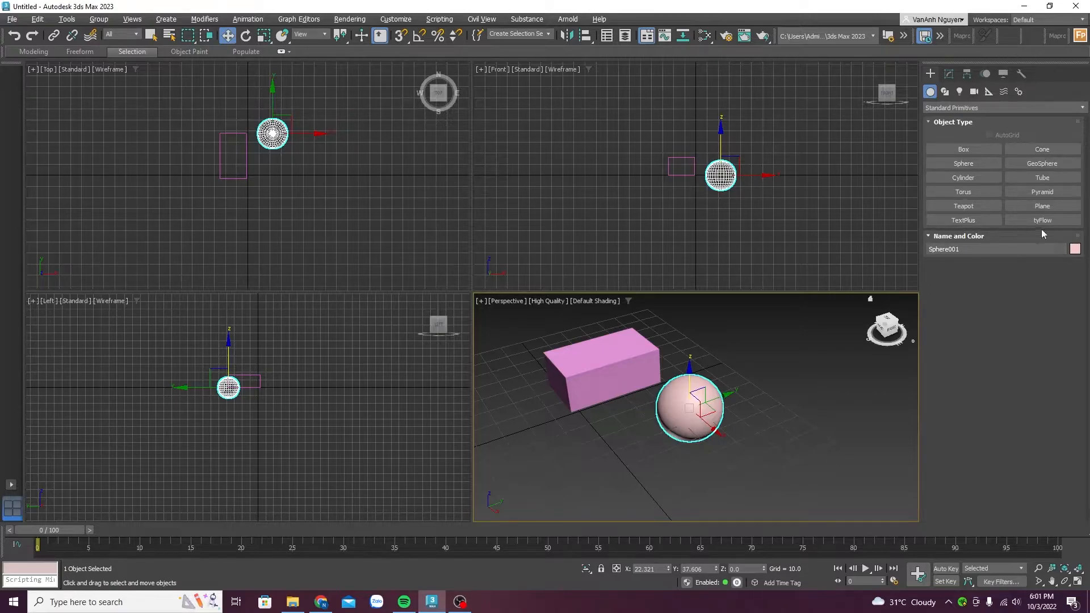
{"action": "scroll", "coordinate": [591, 366], "scroll_direction": "down", "scroll_amount": 3}
{"action": "scroll", "coordinate": [589, 366], "scroll_direction": "up", "scroll_amount": 3}
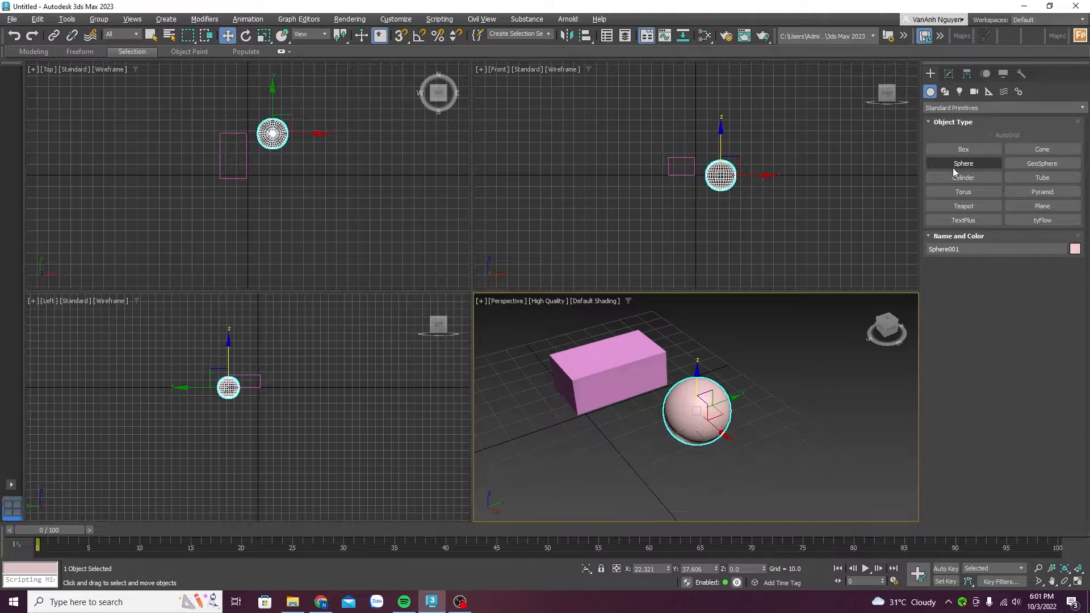
Create a second box near the pink one, about 26 long, 55 wide and 26 high
{"action": "left_click", "coordinate": [986, 152]}
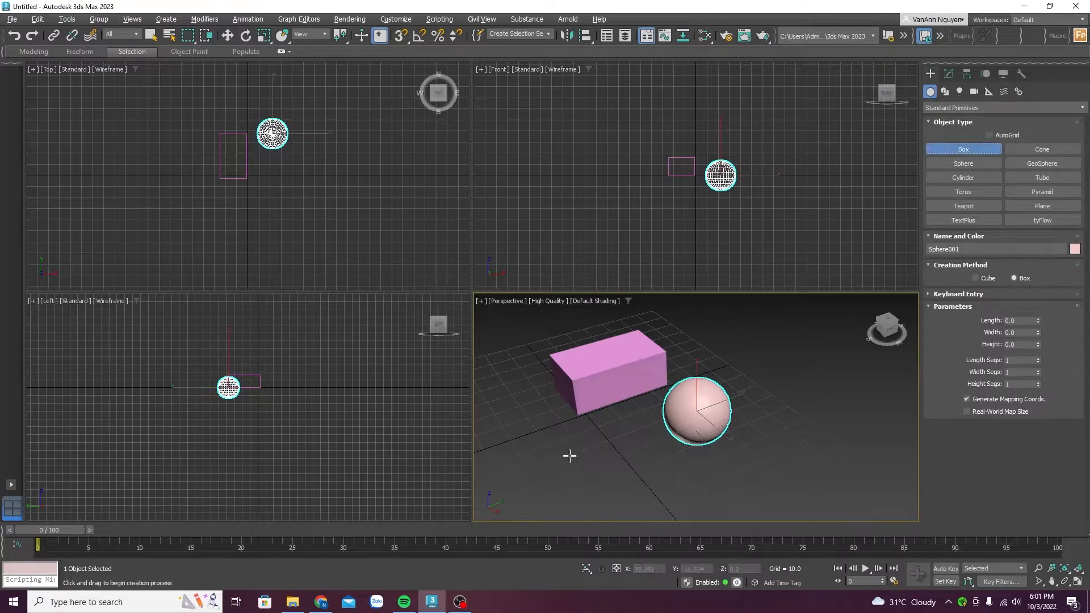
{"action": "scroll", "coordinate": [581, 450], "scroll_direction": "down", "scroll_amount": 3}
{"action": "scroll", "coordinate": [533, 431], "scroll_direction": "up", "scroll_amount": 1}
{"action": "mouse_move", "coordinate": [550, 412]}
{"action": "left_mouse_down"}
{"action": "mouse_move", "coordinate": [580, 470]}
{"action": "mouse_move", "coordinate": [538, 482]}
{"action": "left_mouse_up"}
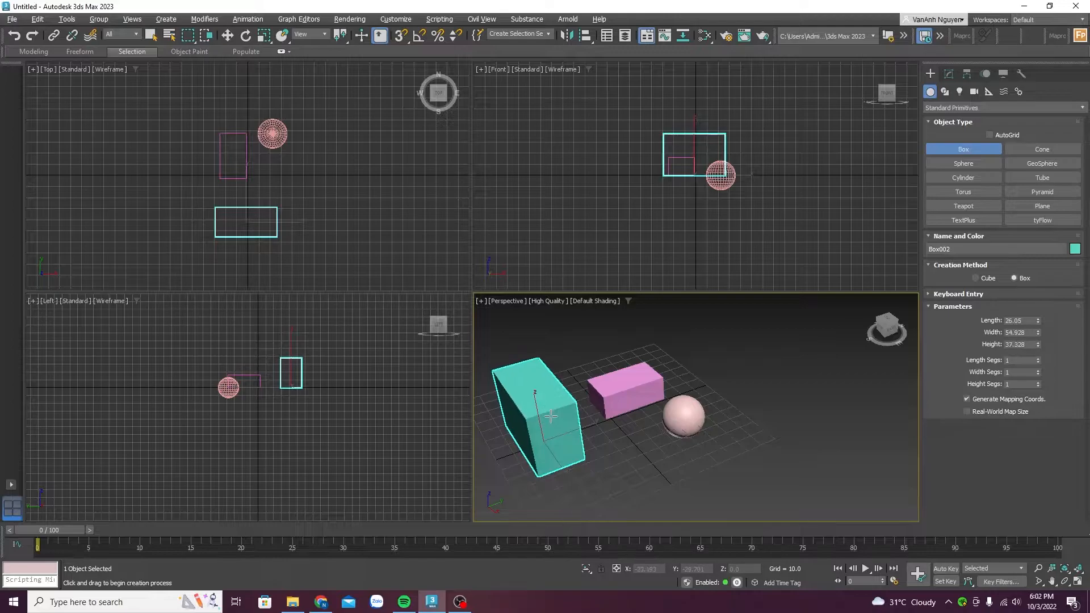
{"action": "left_click", "coordinate": [555, 435]}
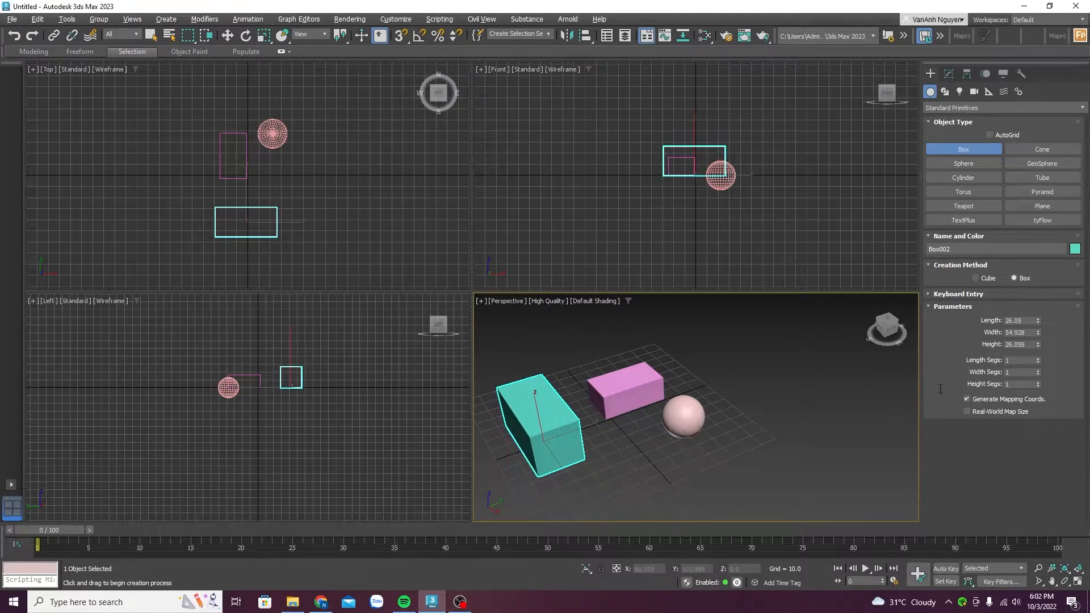
Reduce the teal box's width to about 31 and slightly adjust its length
{"action": "left_click_drag", "start_coordinate": [1038, 333], "coordinate": [1057, 362]}
{"action": "left_click", "coordinate": [1025, 333]}
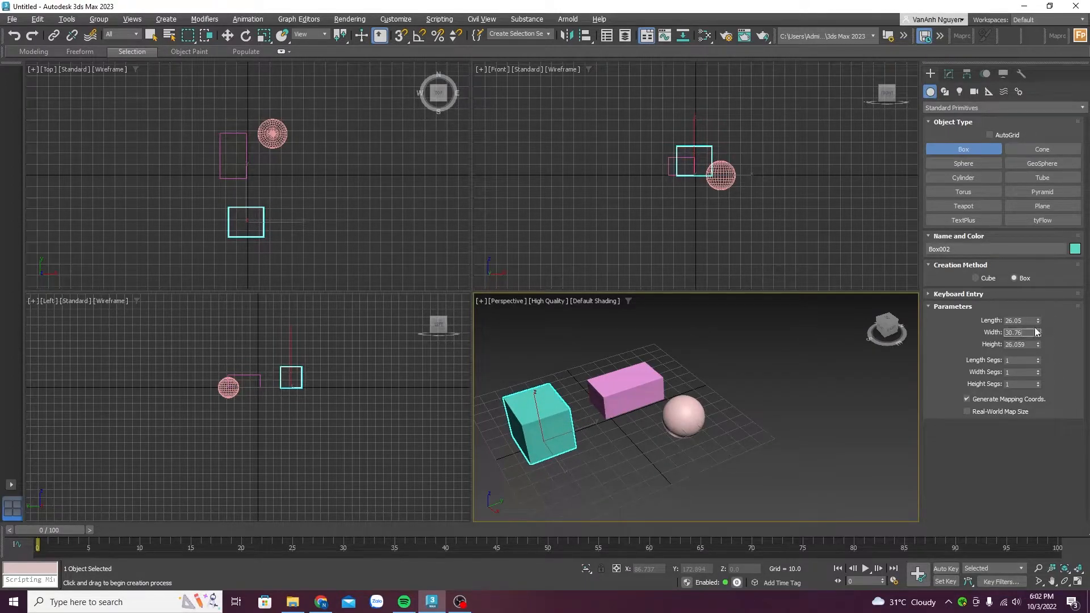
{"action": "left_click_drag", "start_coordinate": [1038, 321], "coordinate": [1034, 331]}
Set the teal box's length to 50, width to 25 and height to 40
{"action": "left_click", "coordinate": [1029, 320]}
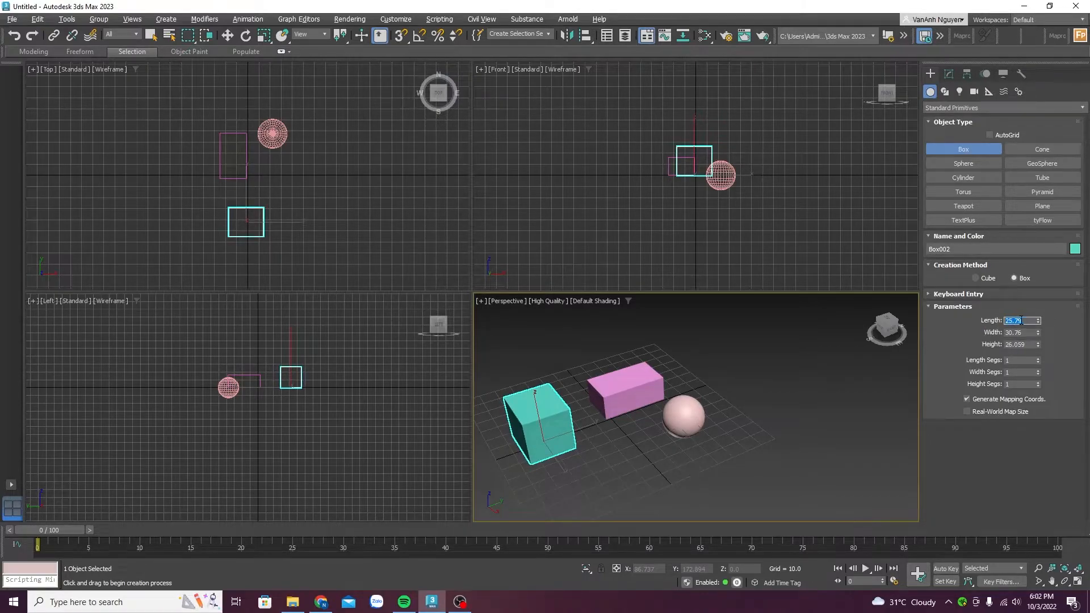
{"action": "type", "text": "50"}
{"action": "key", "text": "Tab"}
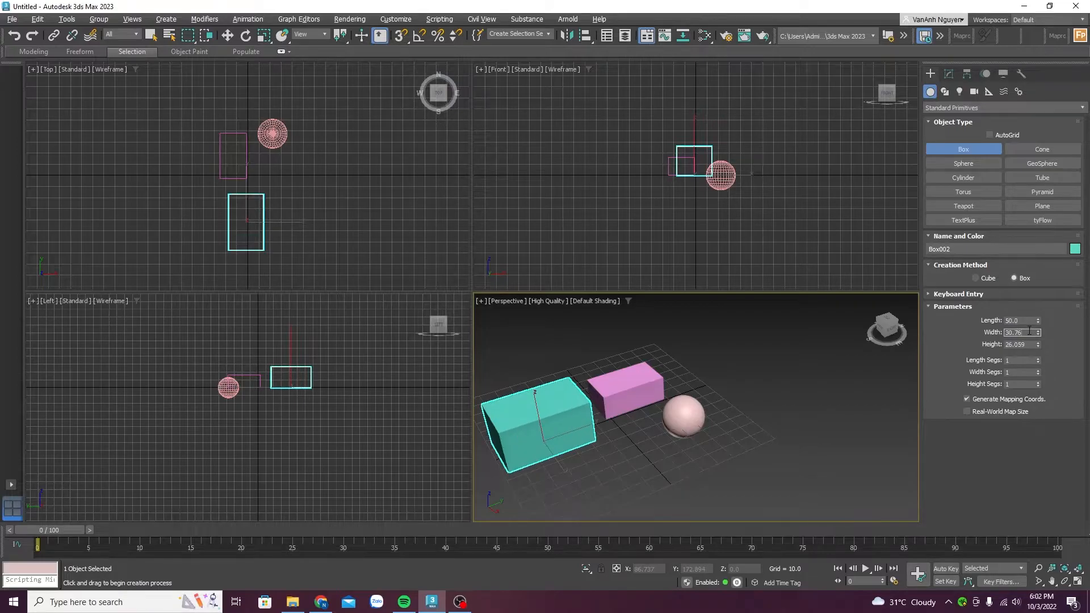
{"action": "type", "text": "25"}
{"action": "key", "text": "Tab"}
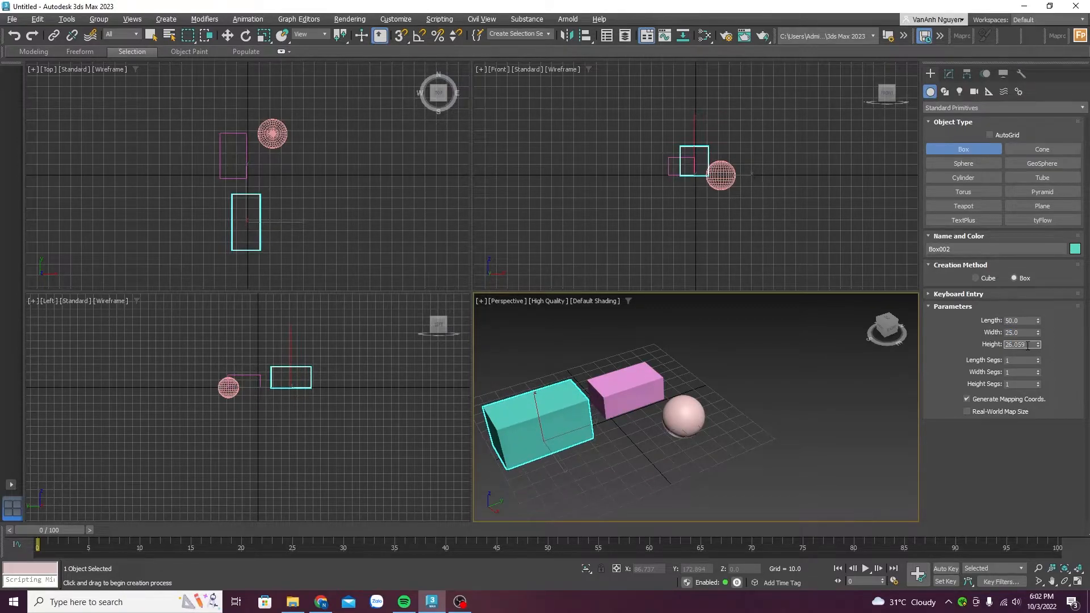
{"action": "type", "text": "4"}
{"action": "key", "text": "Return"}
{"action": "scroll", "coordinate": [559, 401], "scroll_direction": "down", "scroll_amount": 3}
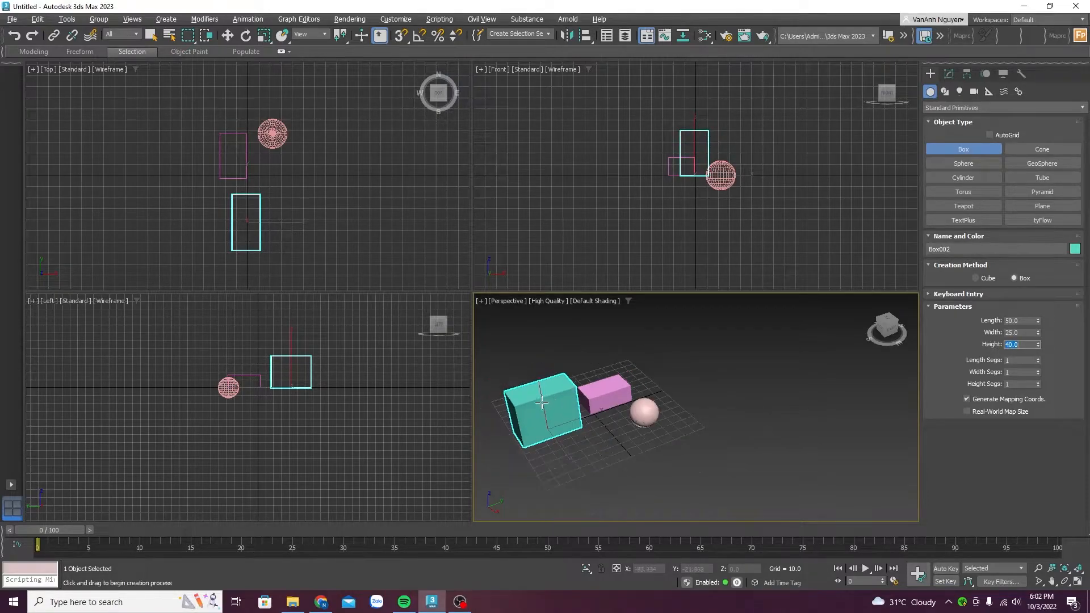
{"action": "scroll", "coordinate": [515, 398], "scroll_direction": "up", "scroll_amount": 3}
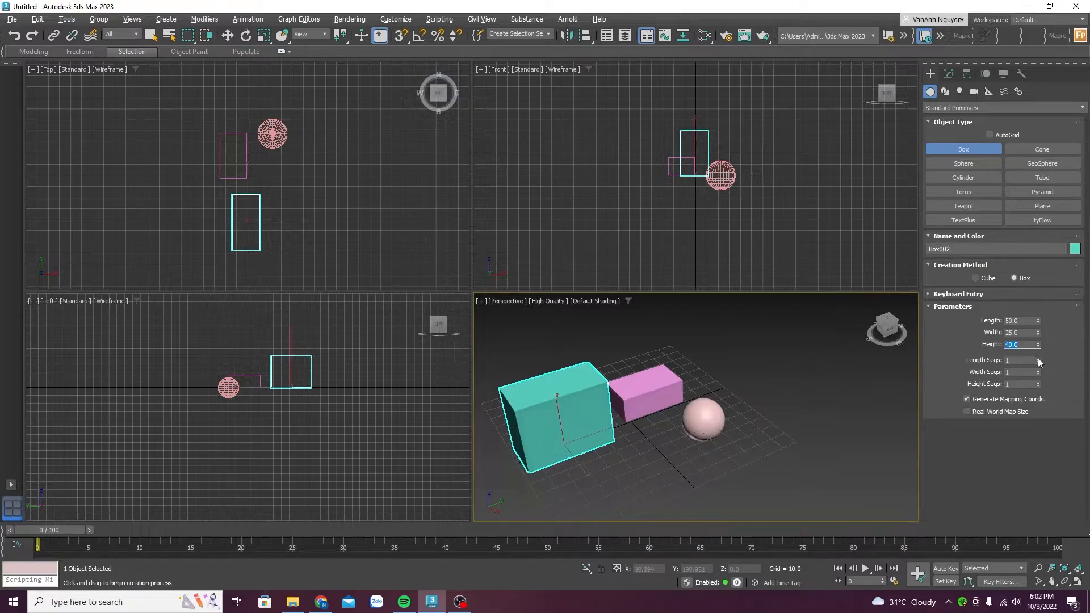
{"action": "left_click", "coordinate": [1015, 361]}
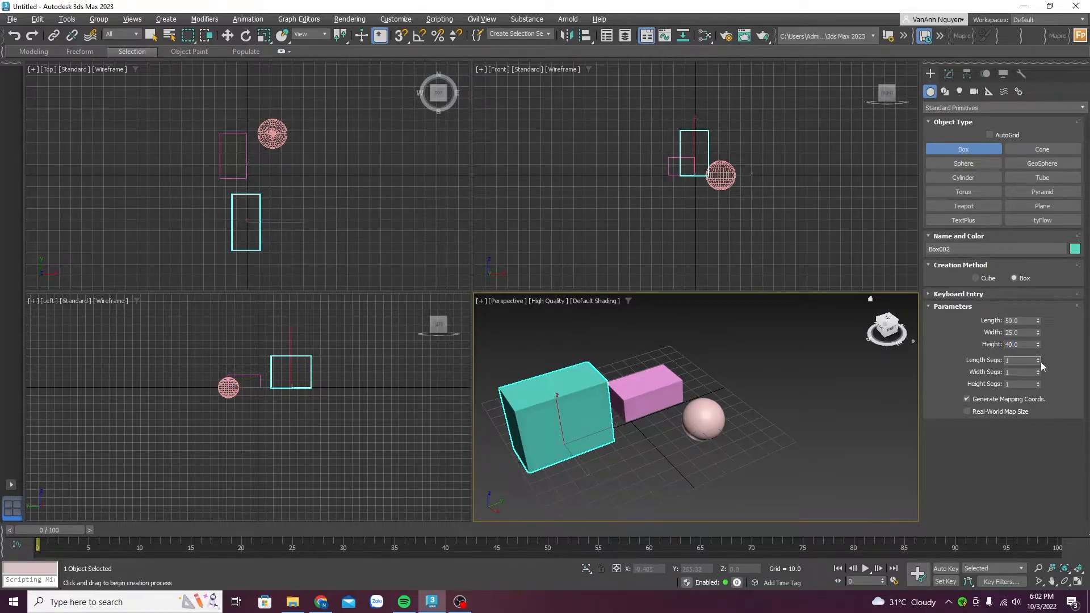
{"action": "left_click_drag", "start_coordinate": [1039, 358], "coordinate": [1039, 361]}
{"action": "scroll", "coordinate": [498, 417], "scroll_direction": "up", "scroll_amount": 3}
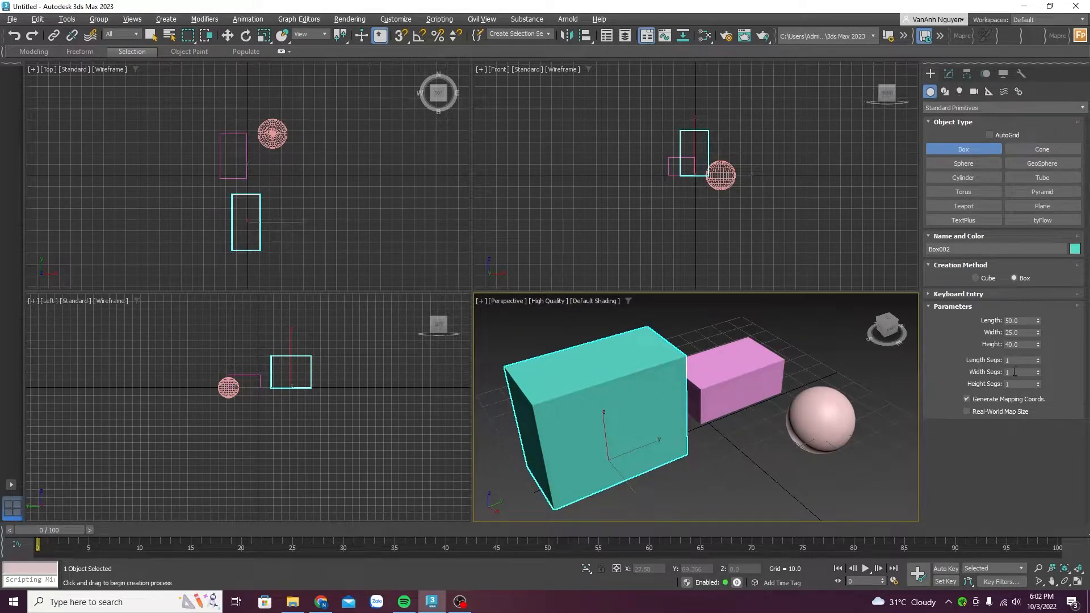
Preview the Facets, Hidden Line and Bounding Box display styles in the Perspective viewport, and finish with Hidden Line
{"action": "left_click", "coordinate": [591, 303]}
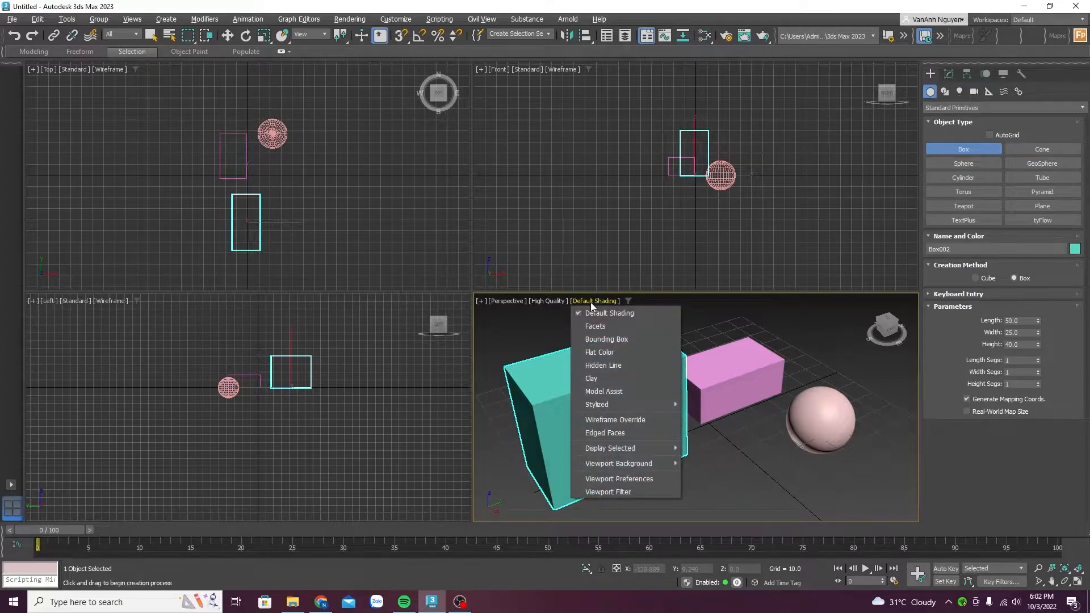
{"action": "left_click", "coordinate": [601, 327]}
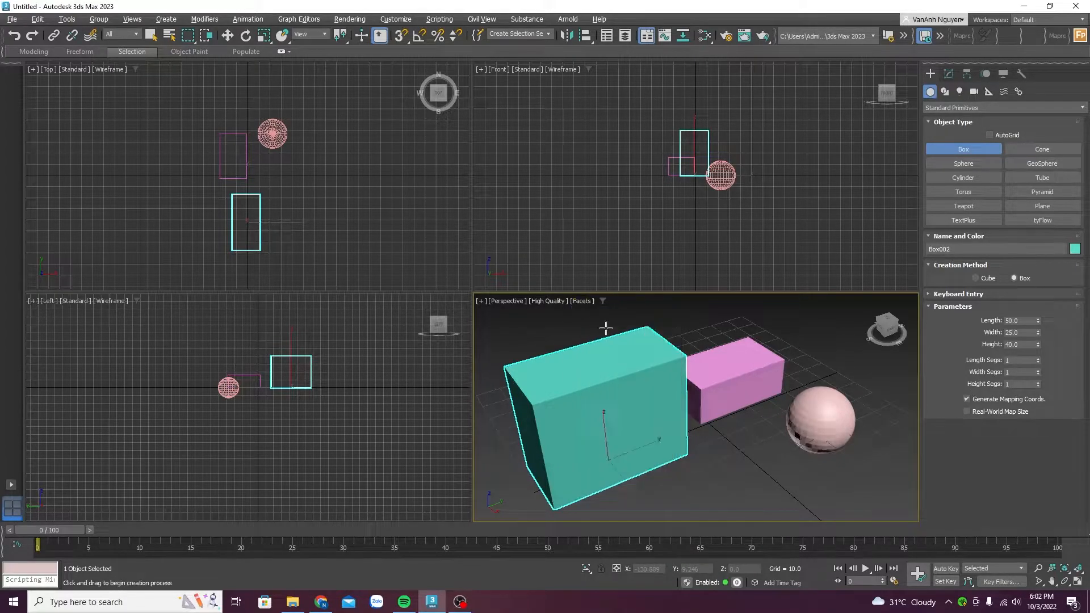
{"action": "left_click", "coordinate": [594, 301]}
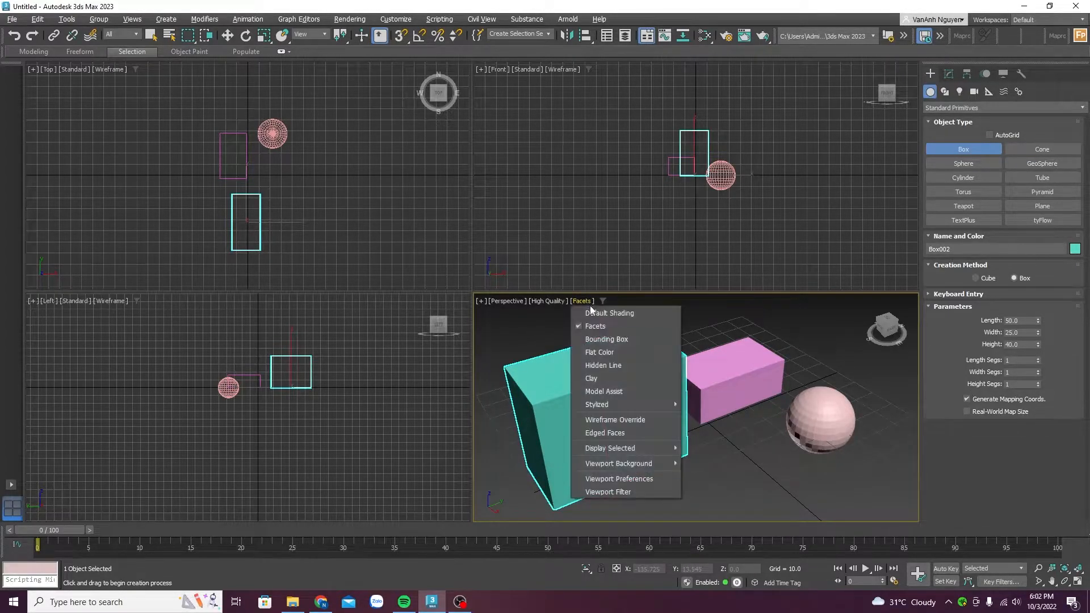
{"action": "left_click", "coordinate": [609, 367]}
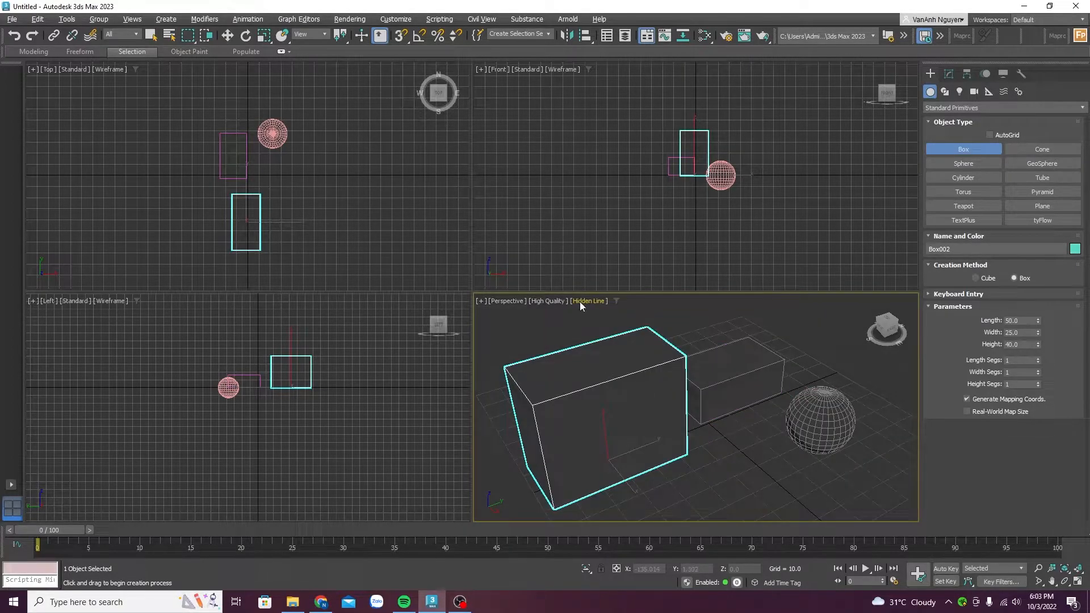
{"action": "left_click", "coordinate": [581, 302]}
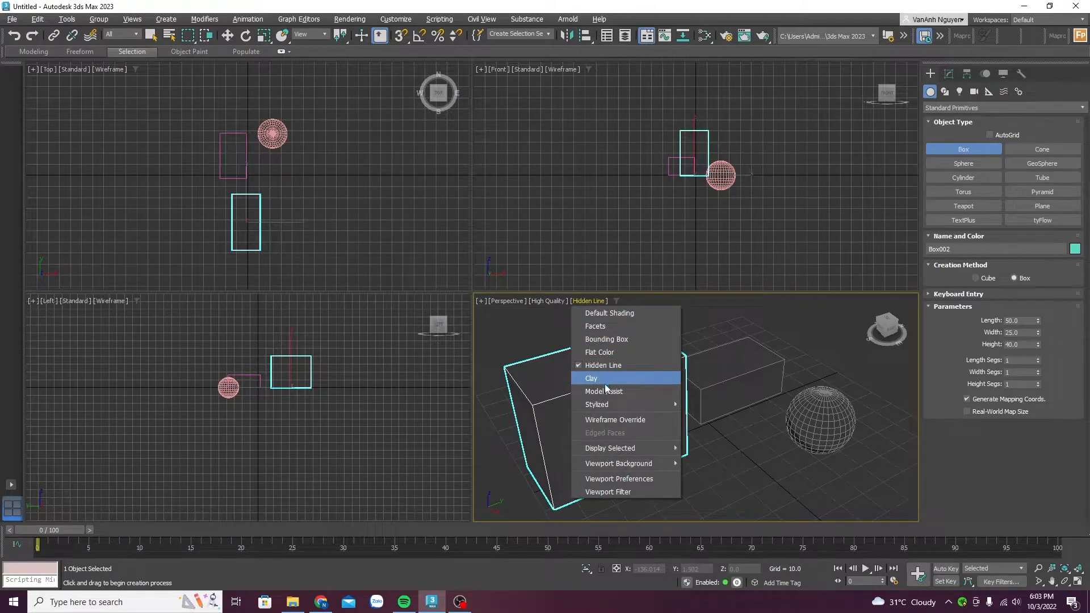
{"action": "left_click", "coordinate": [603, 339]}
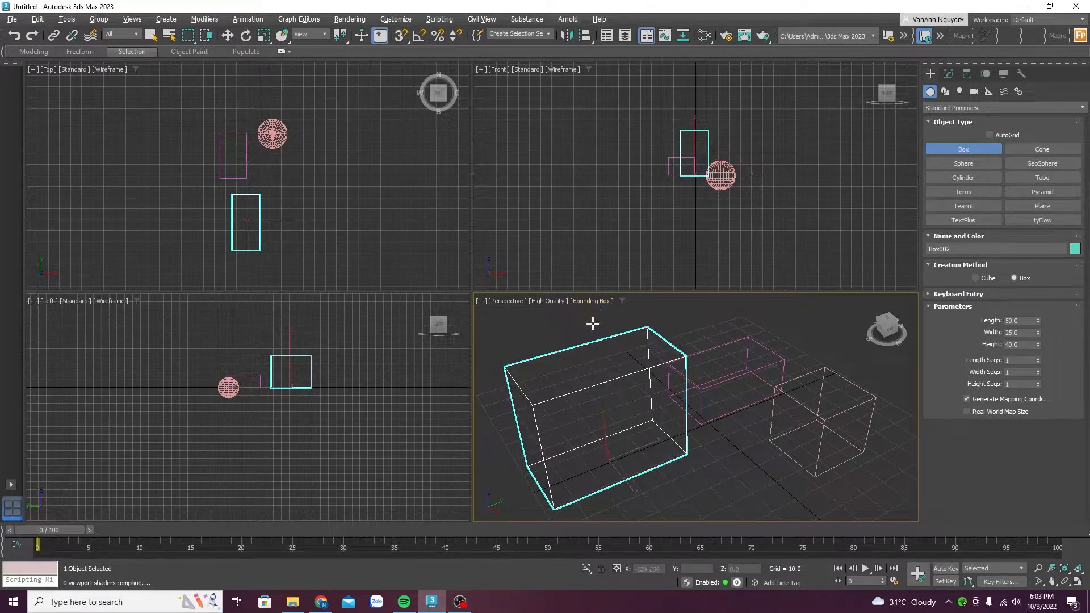
{"action": "left_click", "coordinate": [589, 301]}
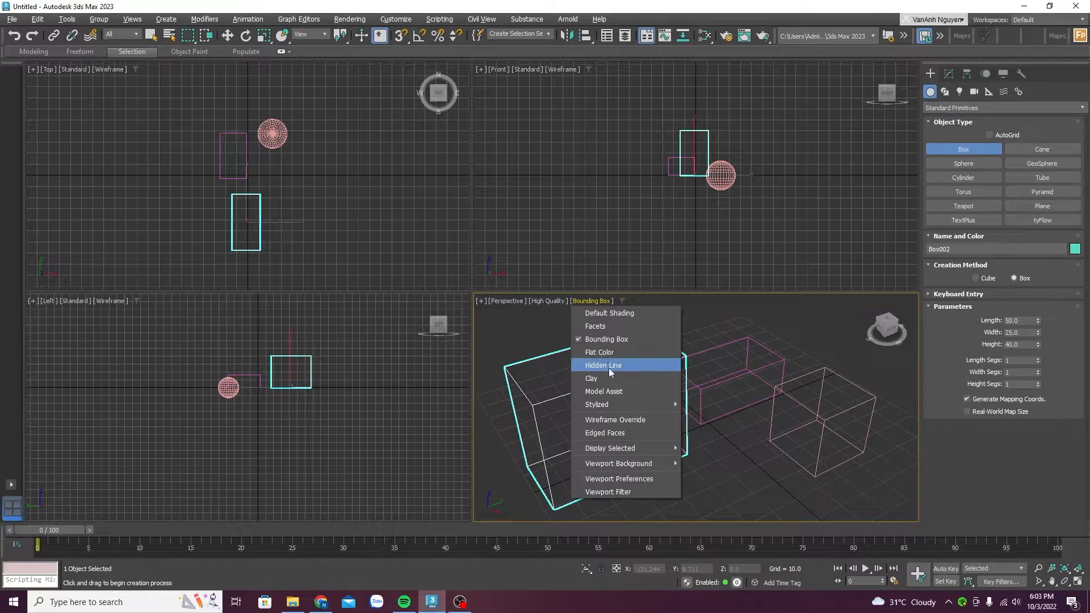
{"action": "left_click", "coordinate": [609, 366]}
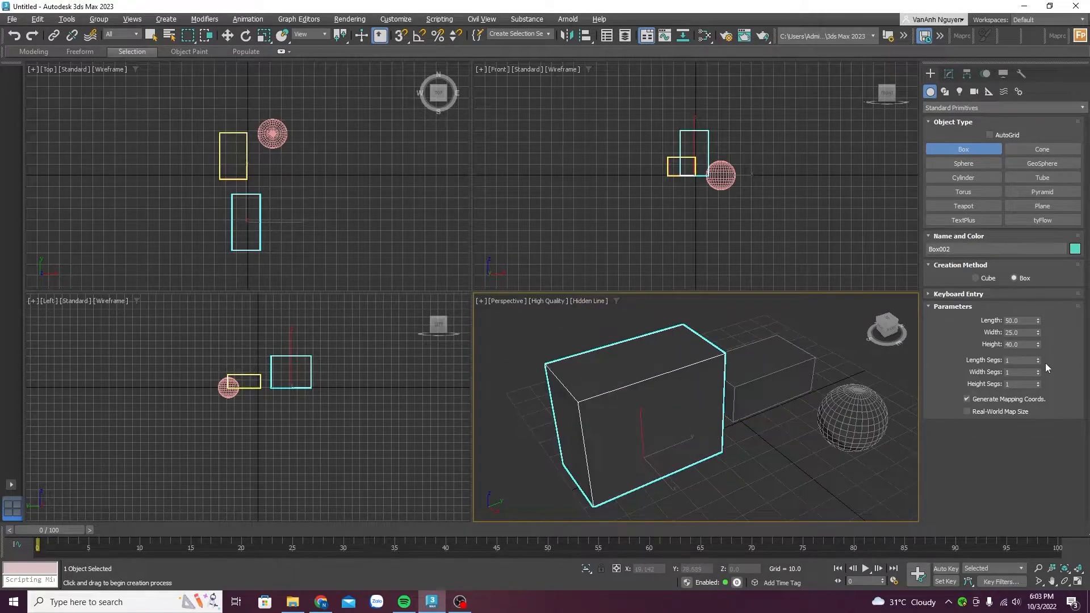
Subdivide the teal box into 2 length segments, 2 width segments and 6 height segments
{"action": "left_click_drag", "start_coordinate": [1040, 359], "coordinate": [1039, 359]}
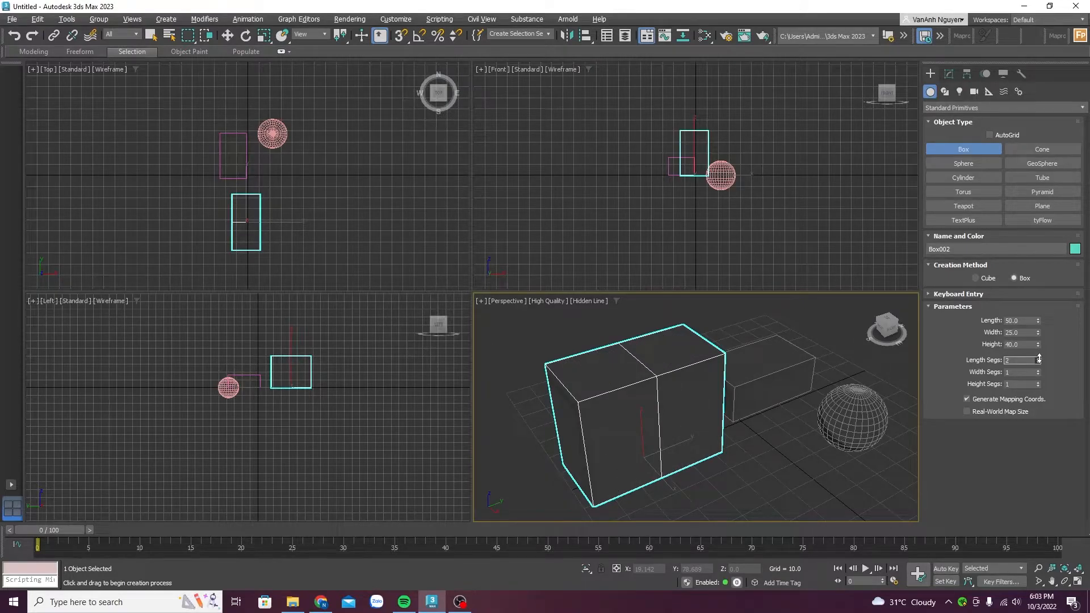
{"action": "left_click_drag", "start_coordinate": [1038, 371], "coordinate": [1039, 381]}
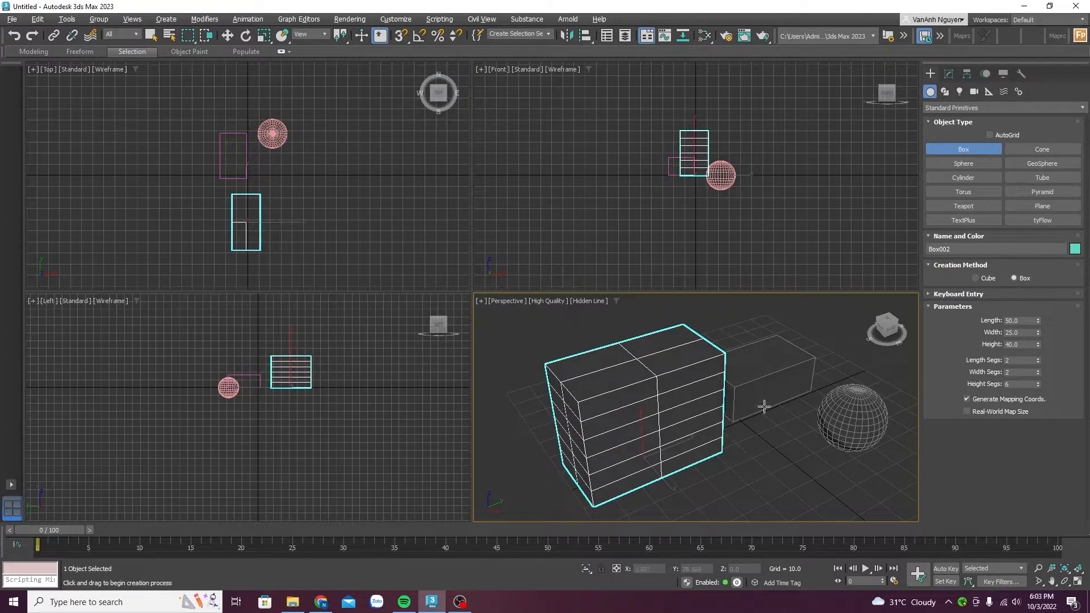
{"action": "scroll", "coordinate": [653, 382], "scroll_direction": "down", "scroll_amount": 4}
{"action": "scroll", "coordinate": [686, 398], "scroll_direction": "up", "scroll_amount": 2}
{"action": "left_click", "coordinate": [659, 396]}
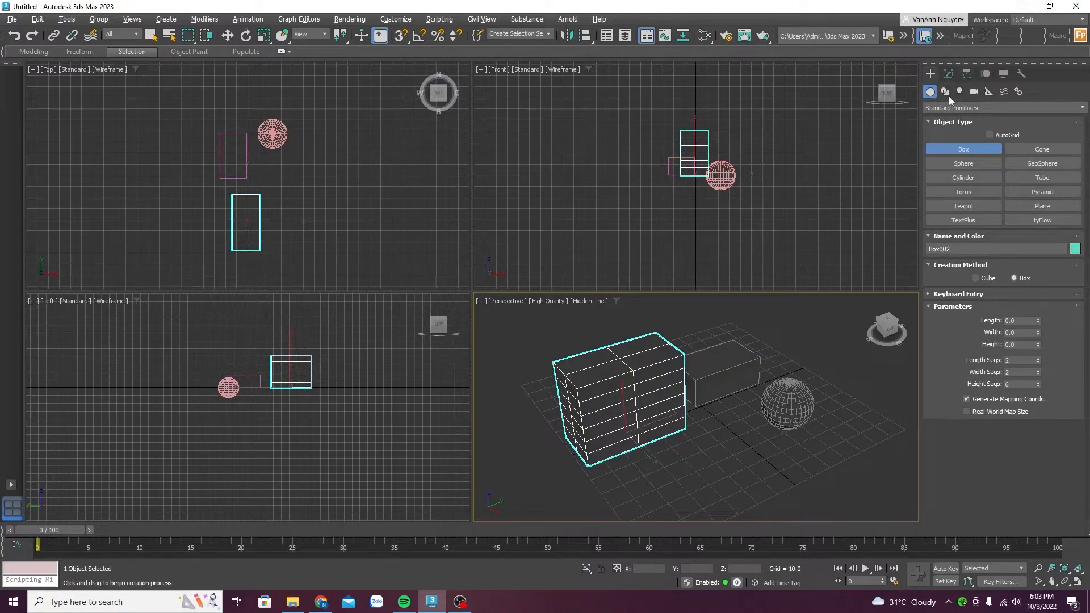
View the Object Color palette for the teal box and dismiss it without choosing a colour
{"action": "left_click", "coordinate": [956, 248]}
{"action": "left_click", "coordinate": [1076, 249]}
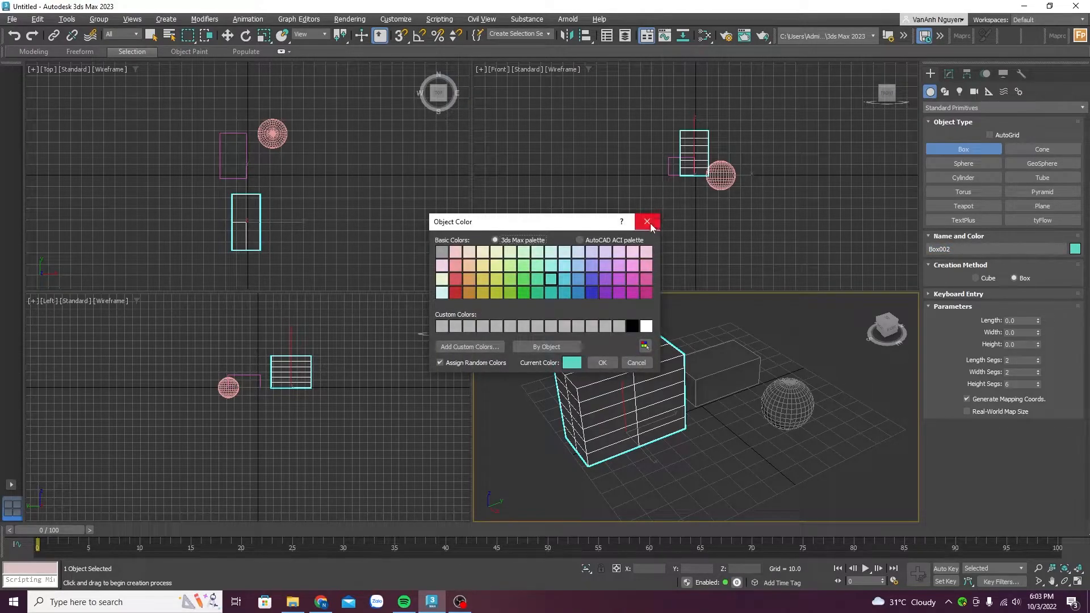
{"action": "left_click", "coordinate": [648, 222]}
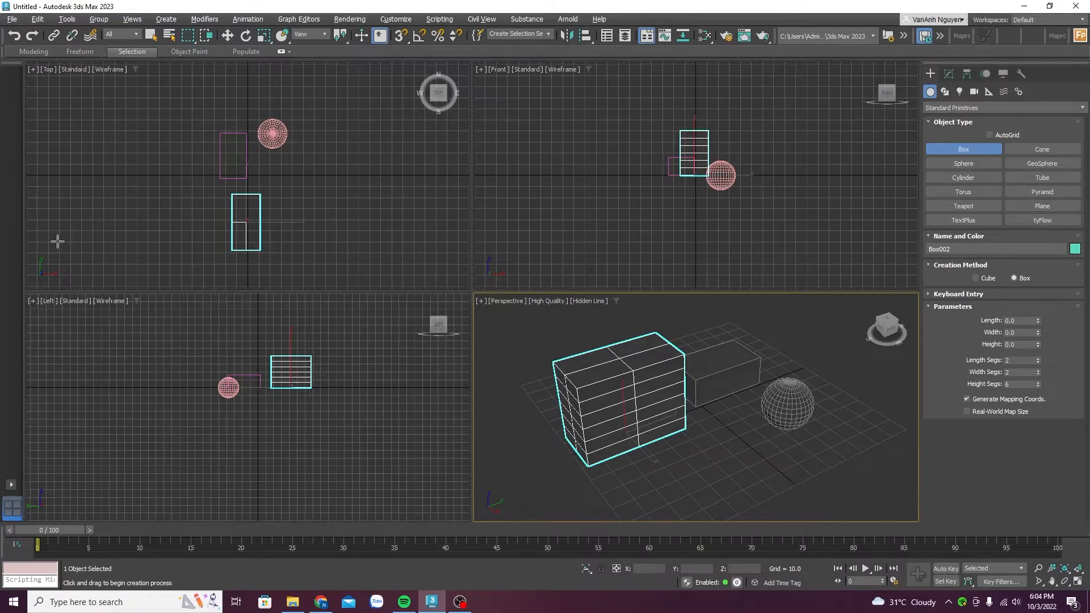
Open the Scene Explorer and toggle Box002's visibility off and back on from its object list
{"action": "left_click", "coordinate": [42, 20]}
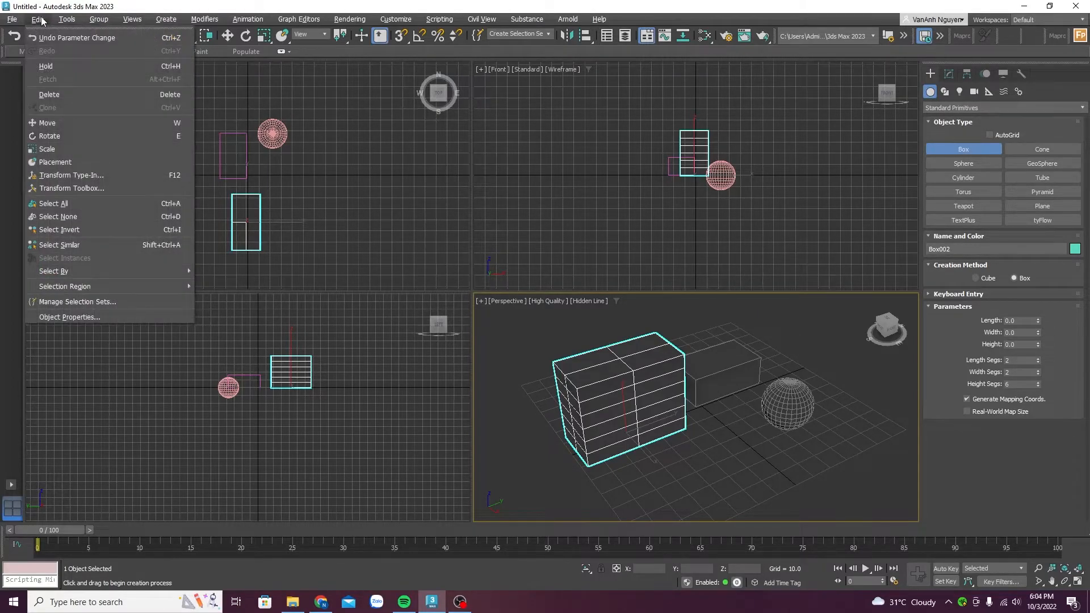
{"action": "mouse_move", "coordinate": [63, 21]}
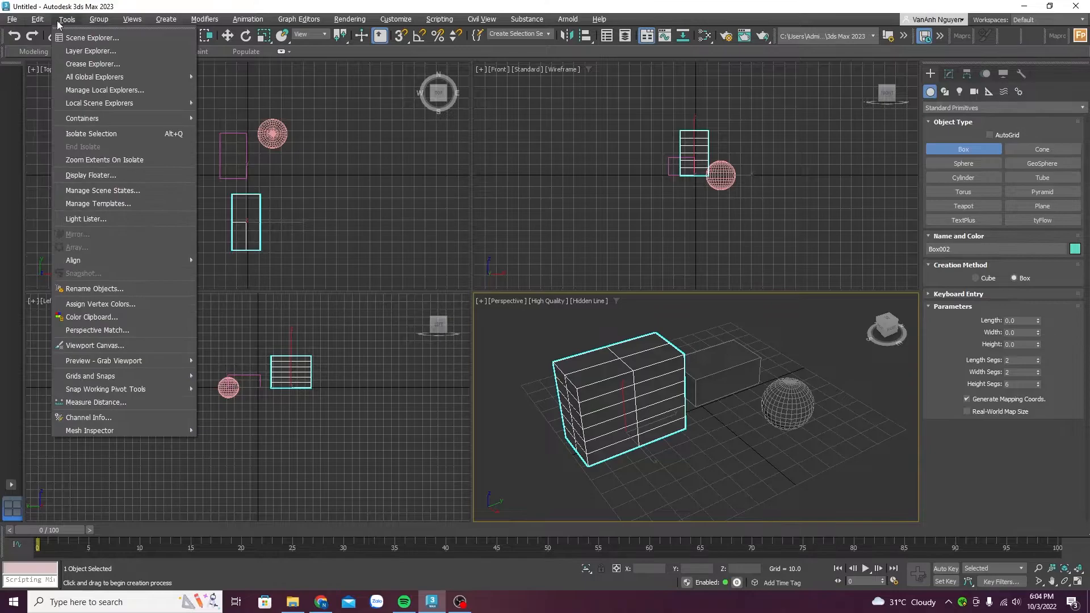
{"action": "left_click", "coordinate": [80, 40]}
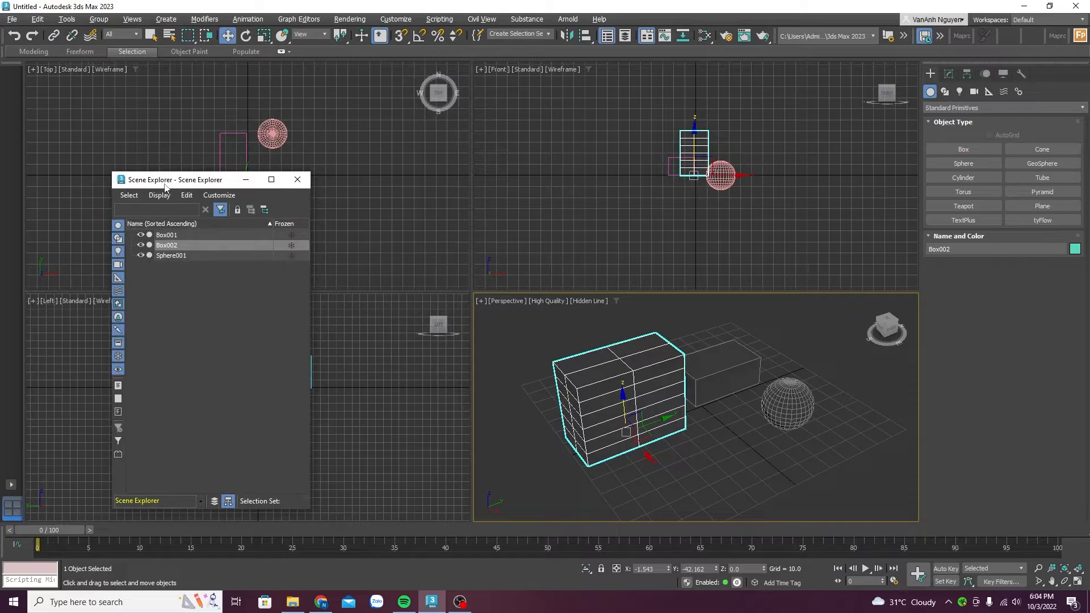
{"action": "left_click_drag", "start_coordinate": [165, 184], "coordinate": [101, 125]}
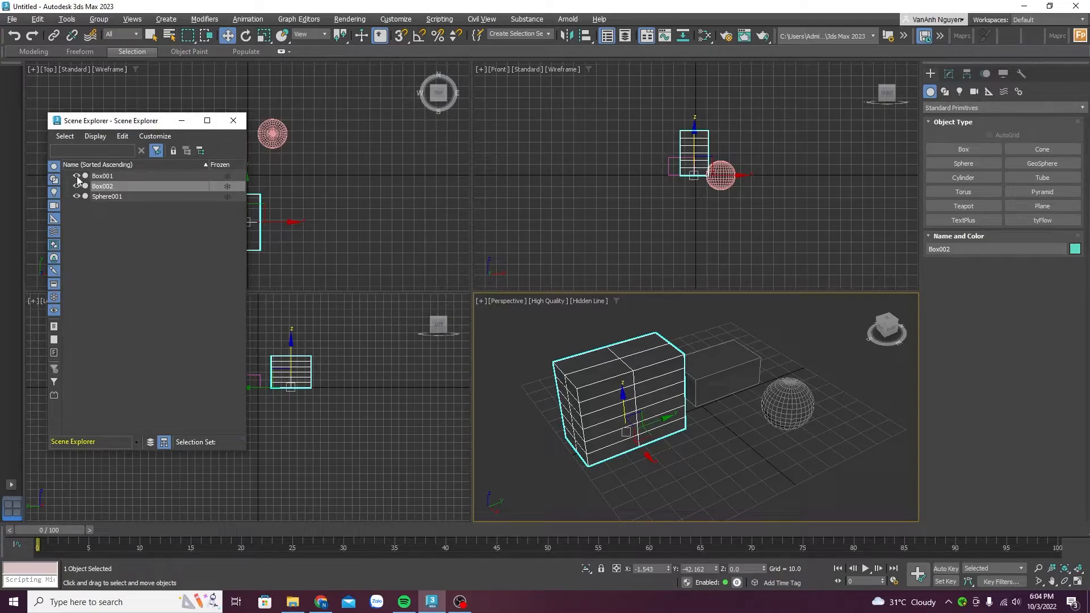
{"action": "left_click", "coordinate": [77, 186]}
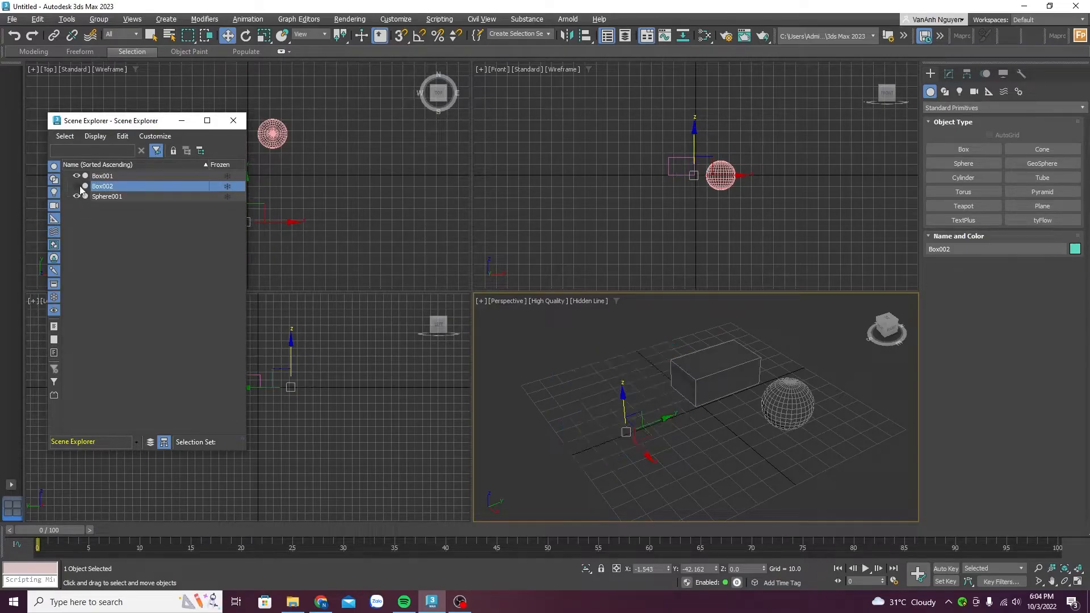
{"action": "left_click", "coordinate": [77, 186]}
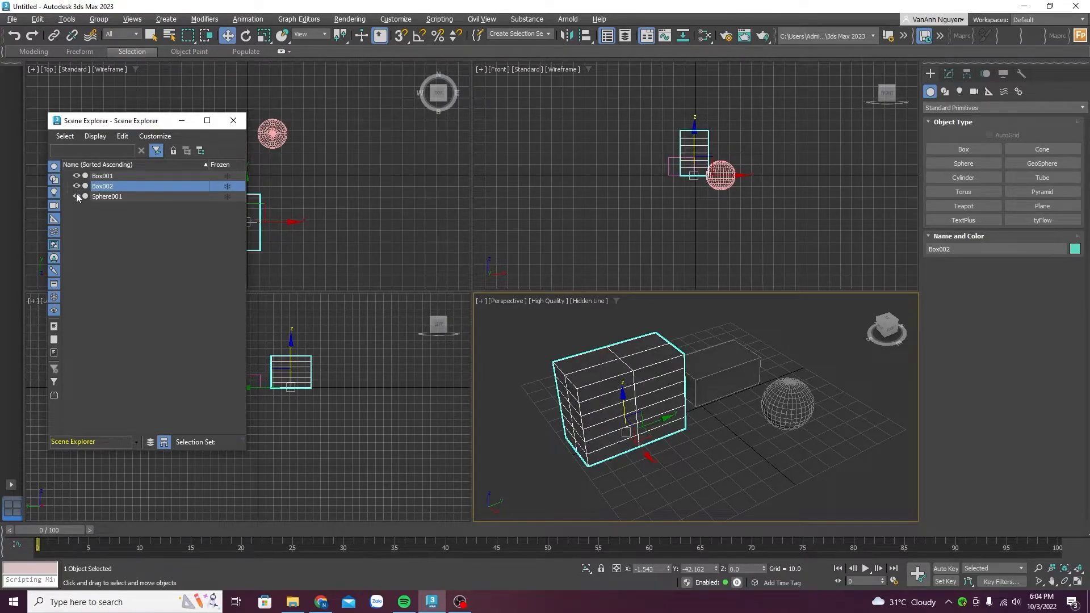
Freeze Box002 from the Scene Explorer and test selecting it and Box001 in the Perspective viewport
{"action": "left_click", "coordinate": [227, 186]}
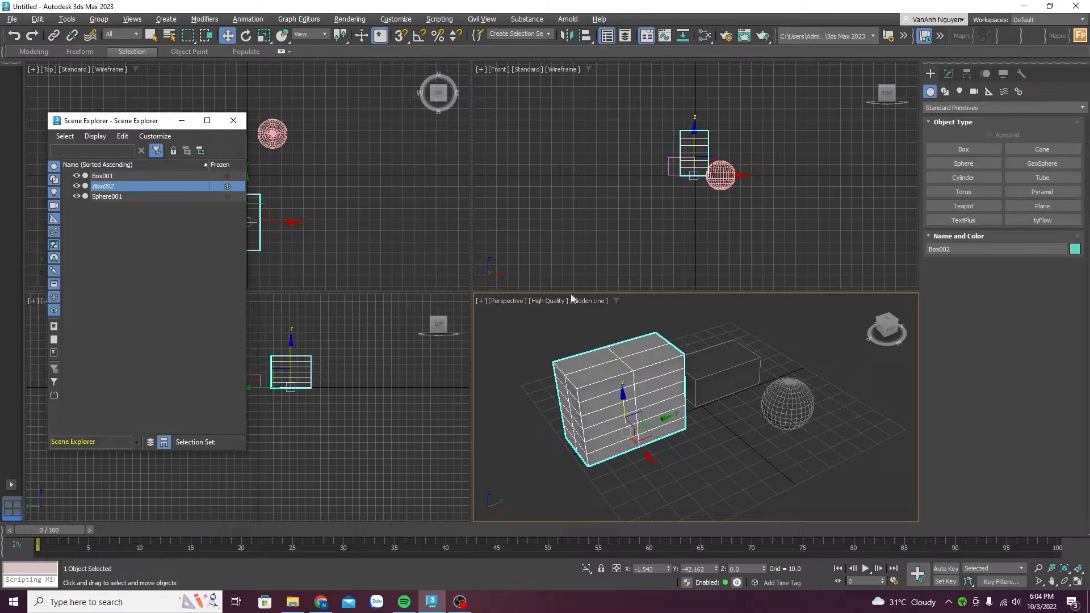
{"action": "left_click", "coordinate": [650, 404]}
{"action": "left_click", "coordinate": [671, 366]}
{"action": "left_click", "coordinate": [621, 357]}
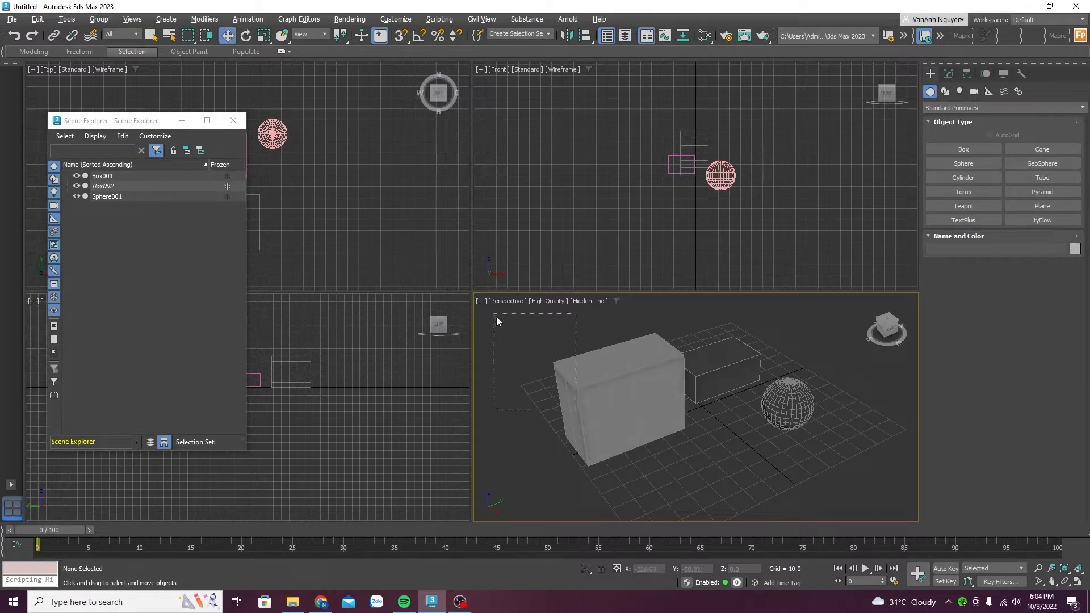
{"action": "left_click", "coordinate": [720, 363]}
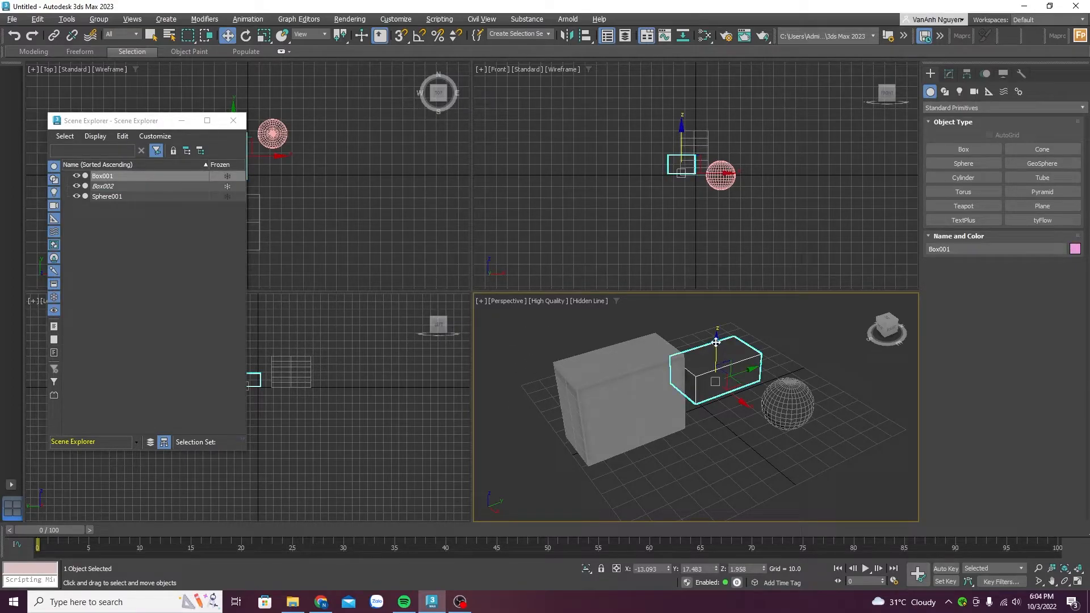
{"action": "left_click_drag", "start_coordinate": [720, 338], "coordinate": [737, 350]}
{"action": "left_click", "coordinate": [230, 233]}
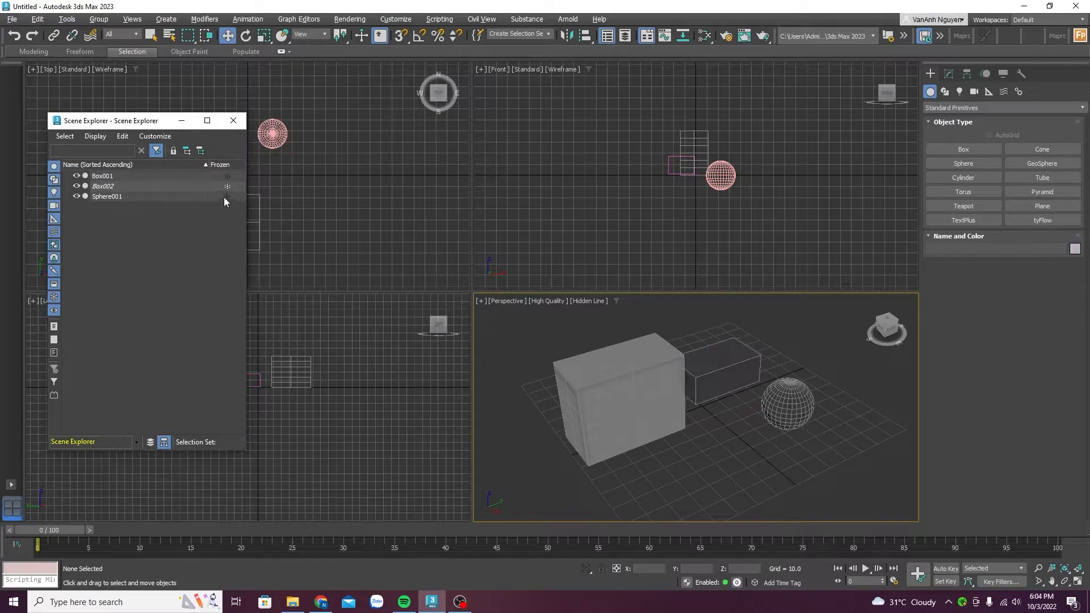
Unfreeze Box002 and move the Scene Explorer window further away from the objects in the Top viewport
{"action": "left_click", "coordinate": [228, 186]}
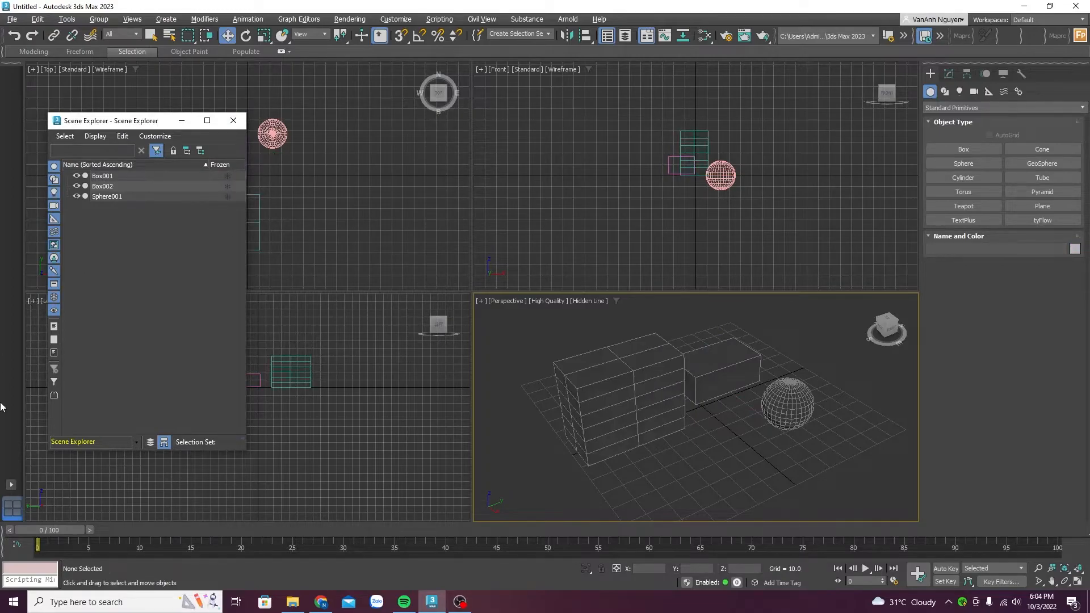
{"action": "left_click_drag", "start_coordinate": [127, 122], "coordinate": [96, 109]}
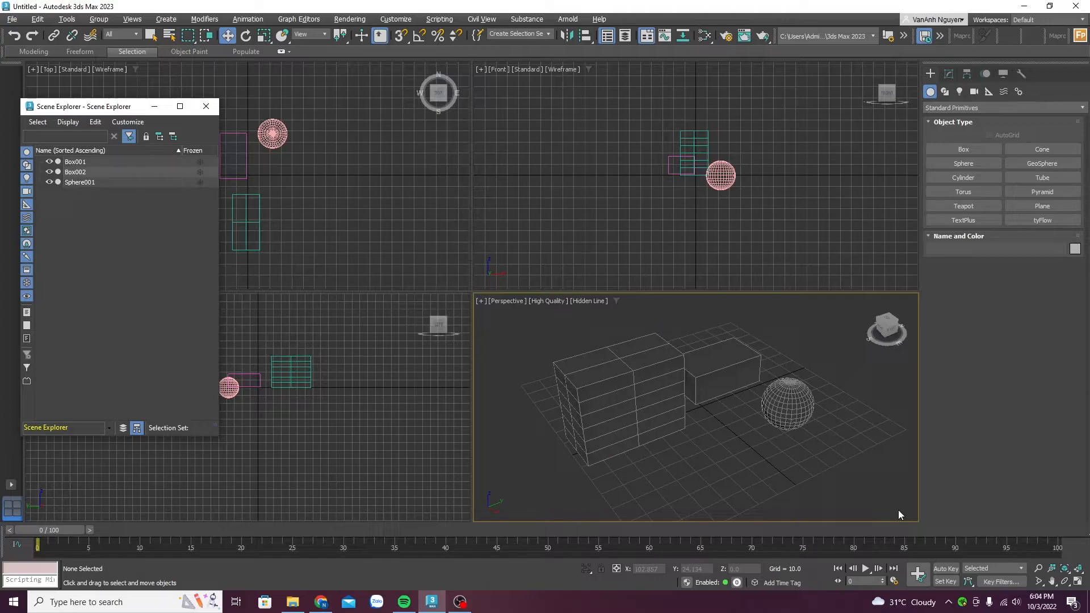
{"action": "left_click", "coordinate": [663, 408]}
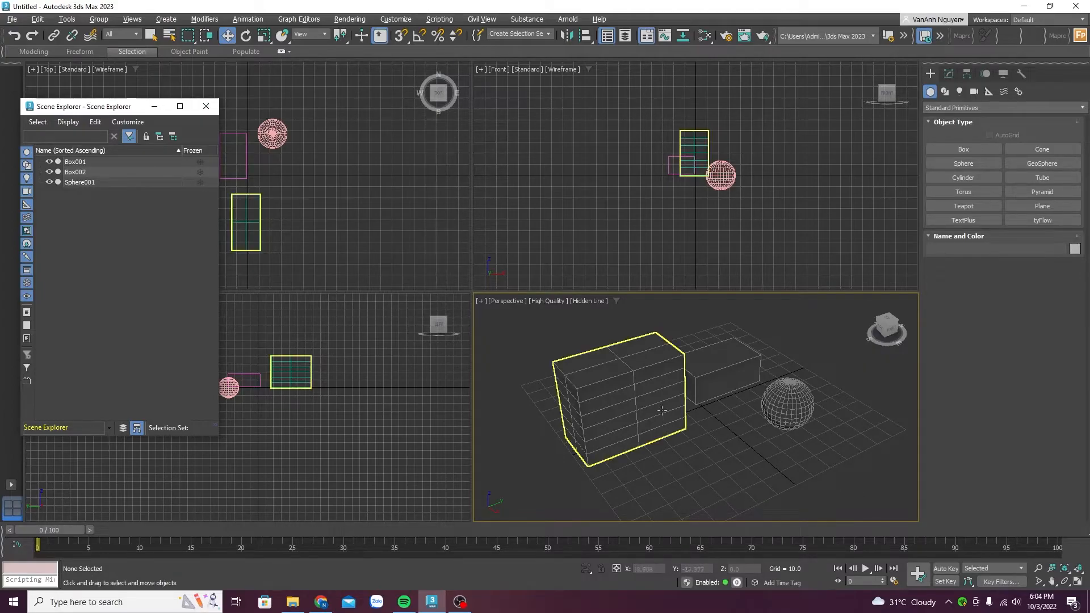
{"action": "left_click", "coordinate": [460, 602]}
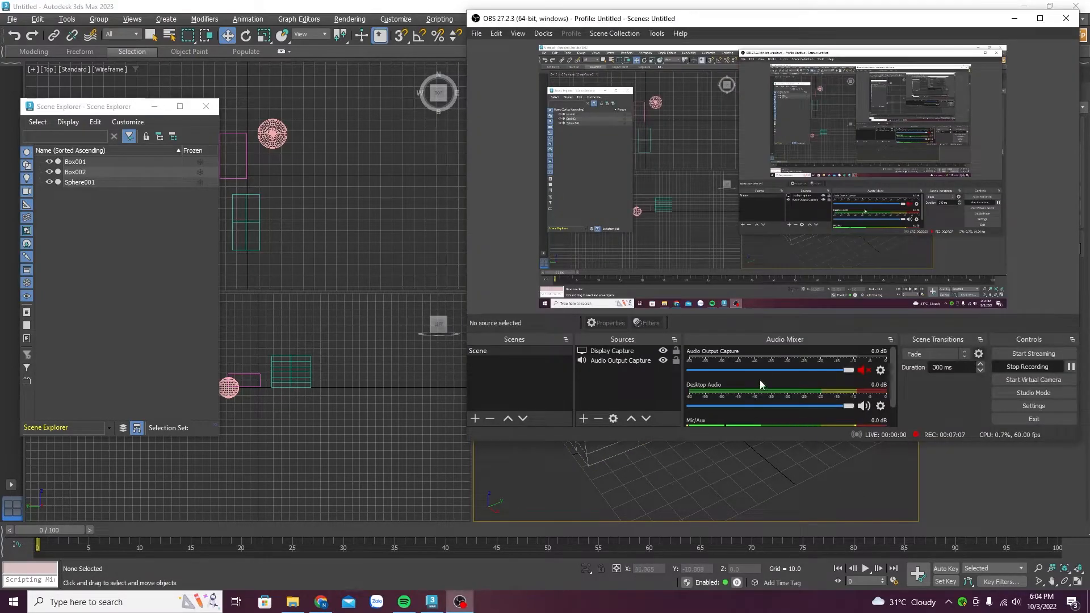
{"action": "left_click", "coordinate": [1071, 367]}
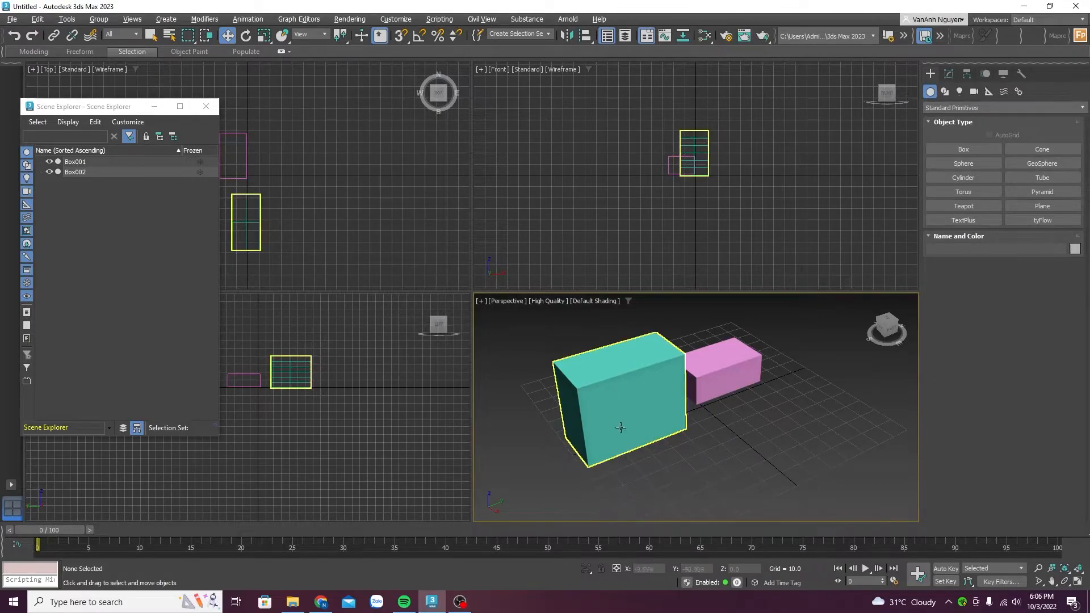
Select the teal box in the Perspective viewport and move it along the X axis to about -20
{"action": "left_click", "coordinate": [623, 409]}
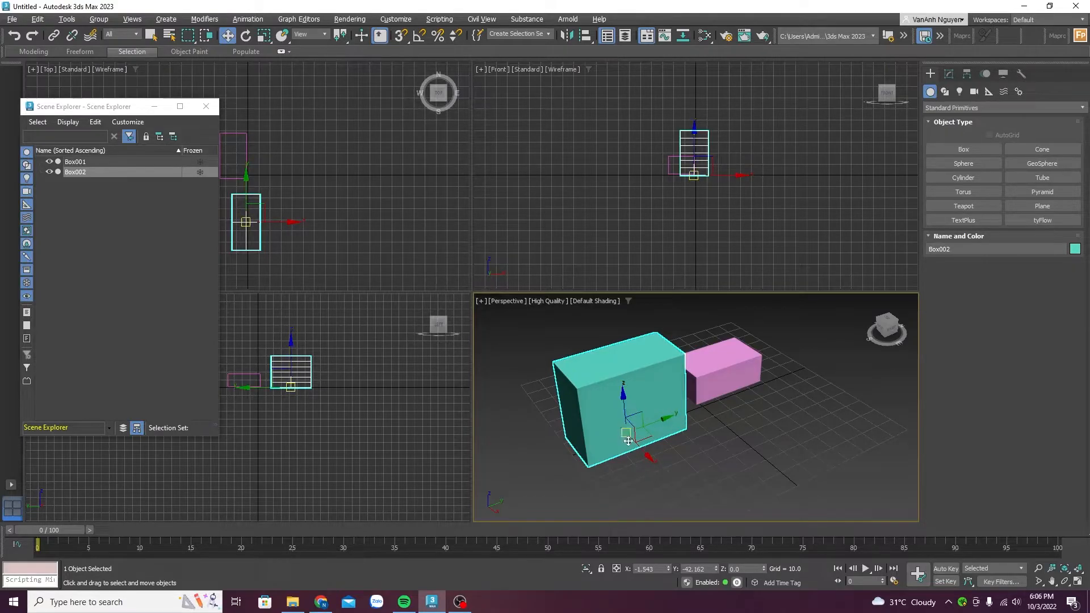
{"action": "scroll", "coordinate": [619, 414], "scroll_direction": "up", "scroll_amount": 5}
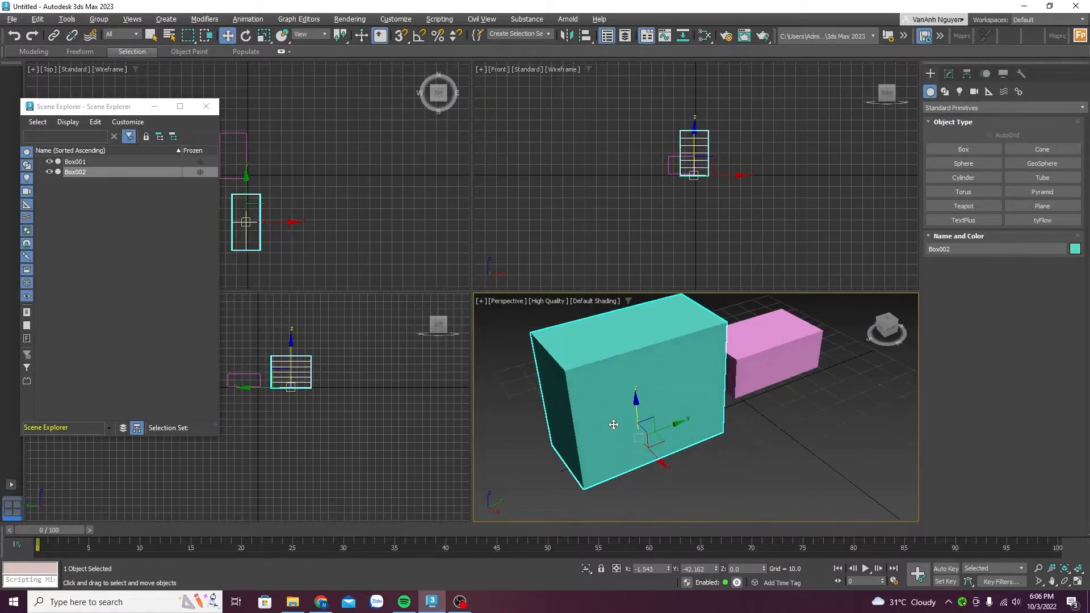
{"action": "scroll", "coordinate": [614, 426], "scroll_direction": "down", "scroll_amount": 5}
{"action": "scroll", "coordinate": [614, 427], "scroll_direction": "down", "scroll_amount": 2}
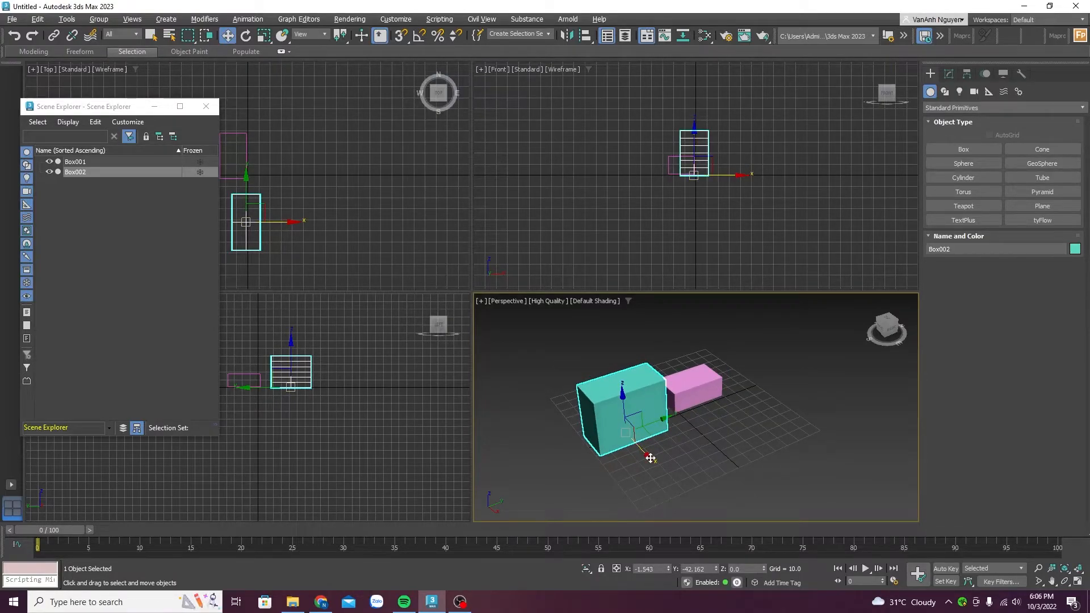
{"action": "left_click_drag", "start_coordinate": [650, 458], "coordinate": [630, 442]}
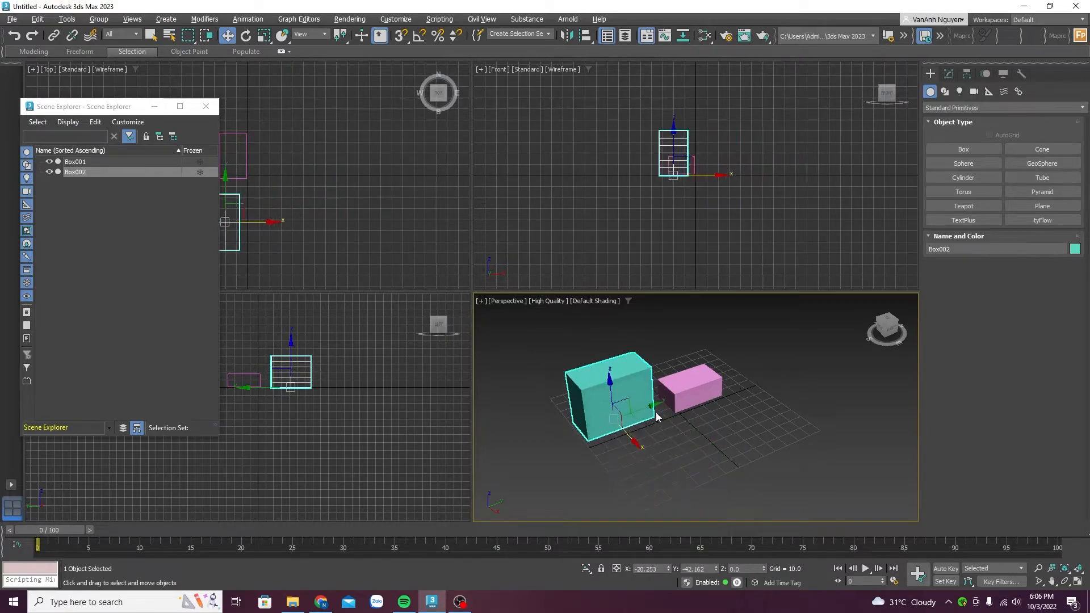
Move the teal box in the Perspective viewport to about X -26, Y -46 and Z 9
{"action": "left_click_drag", "start_coordinate": [656, 405], "coordinate": [624, 407]}
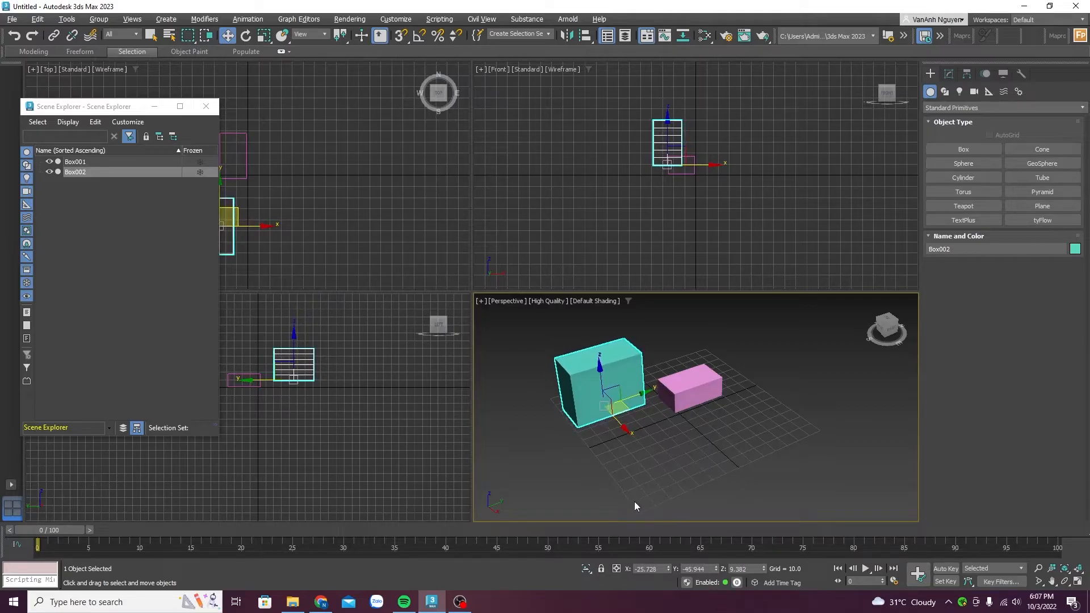
{"action": "scroll", "coordinate": [625, 392], "scroll_direction": "up", "scroll_amount": 2}
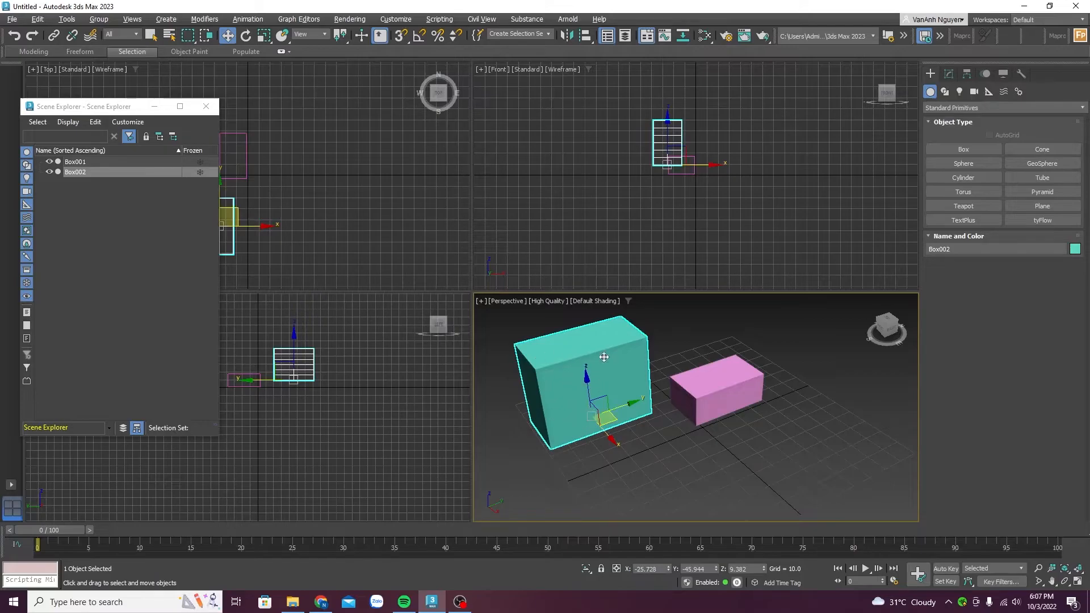
{"action": "scroll", "coordinate": [640, 361], "scroll_direction": "down", "scroll_amount": 2}
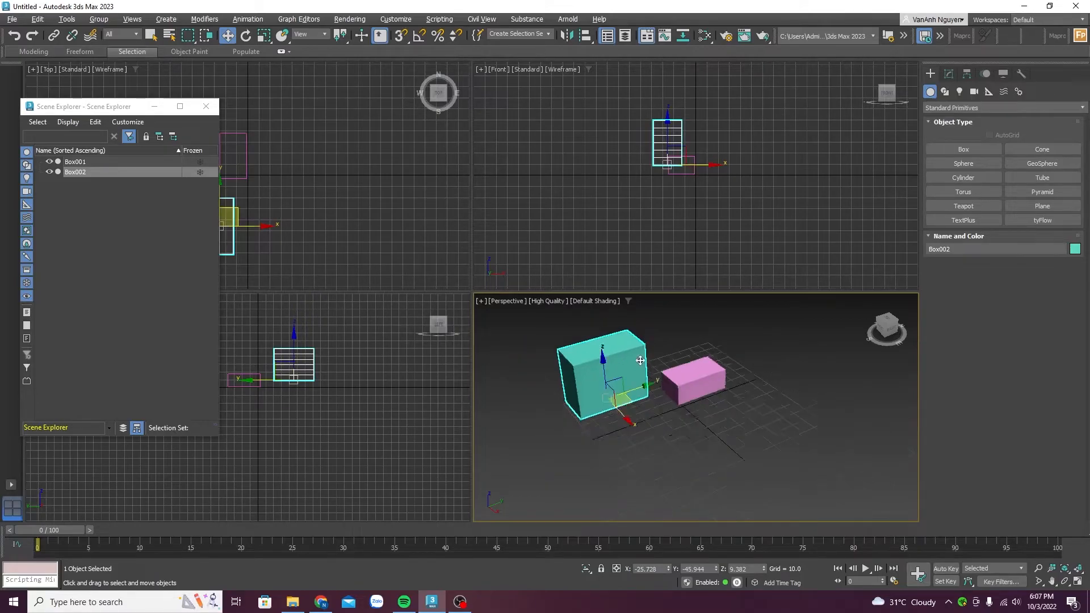
{"action": "scroll", "coordinate": [640, 361], "scroll_direction": "down", "scroll_amount": 3}
{"action": "scroll", "coordinate": [622, 357], "scroll_direction": "up", "scroll_amount": 3}
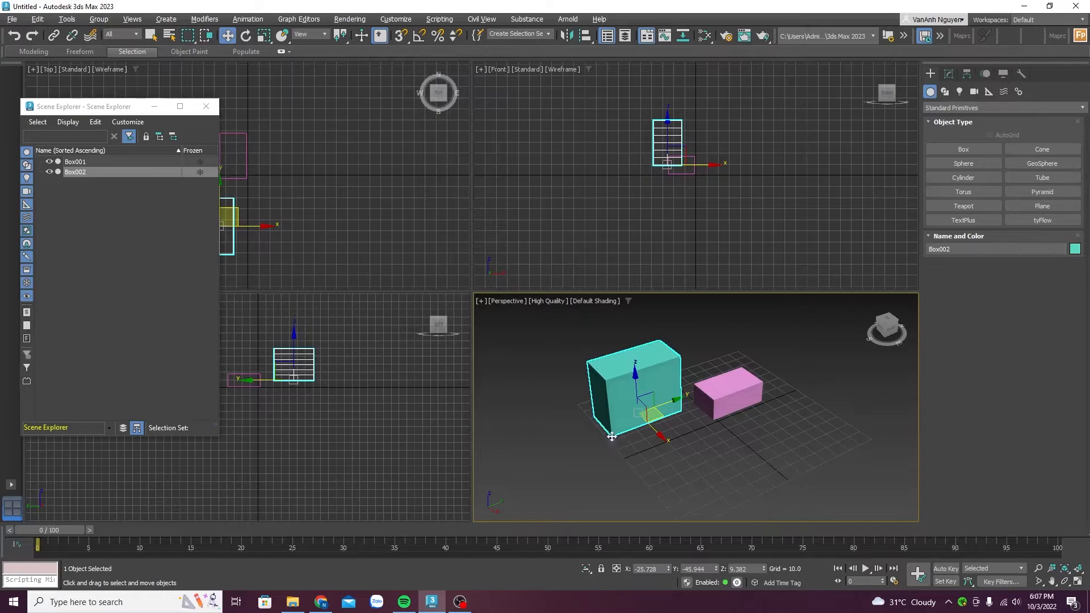
{"action": "scroll", "coordinate": [643, 419], "scroll_direction": "down", "scroll_amount": 1}
{"action": "scroll", "coordinate": [638, 414], "scroll_direction": "up", "scroll_amount": 1}
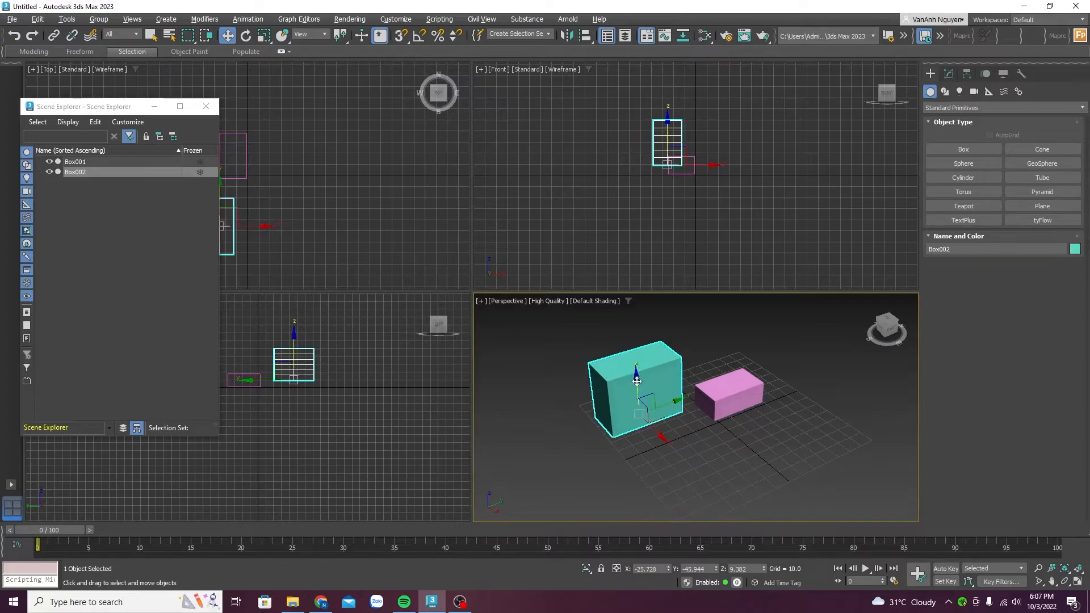
Rotate the teal box back and forth in the Perspective viewport, leaving it at about -4° in X and -2.3° in Y
{"action": "key", "text": "e"}
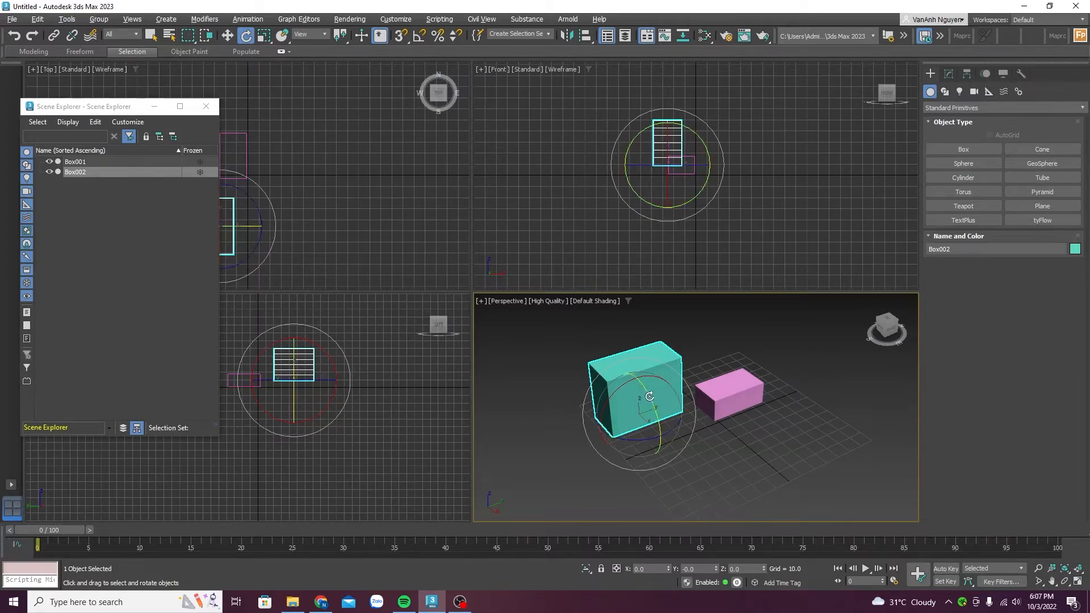
{"action": "left_click_drag", "start_coordinate": [663, 436], "coordinate": [634, 404]}
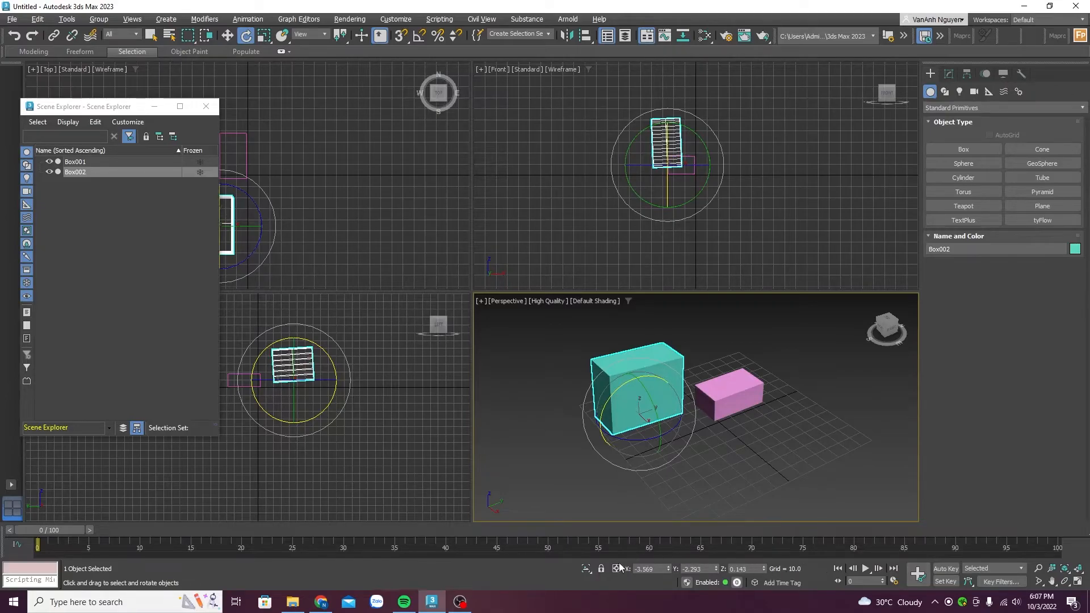
{"action": "left_click_drag", "start_coordinate": [610, 399], "coordinate": [625, 396]}
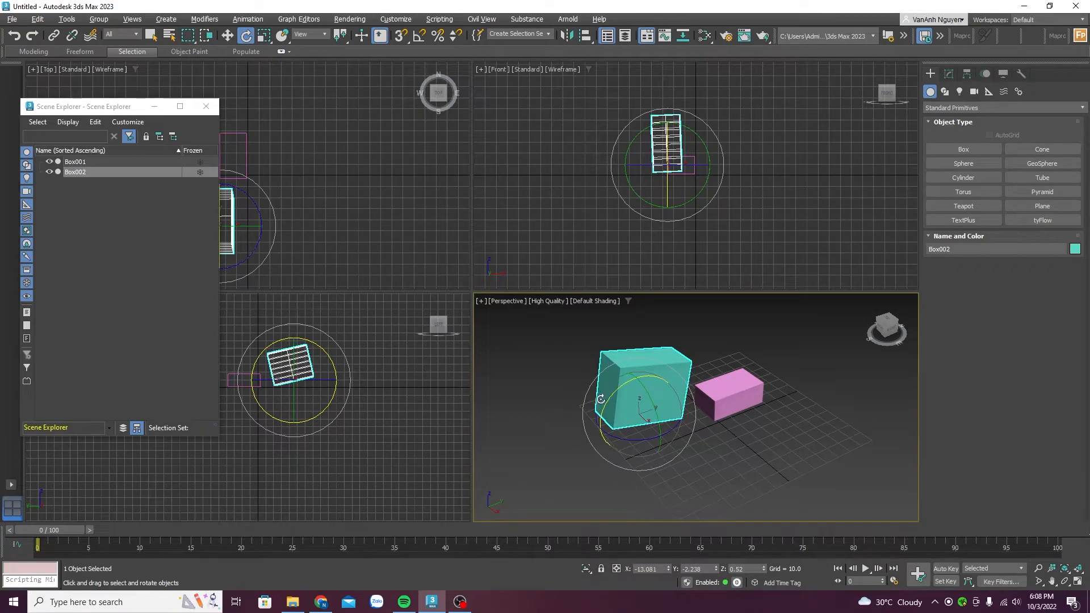
{"action": "left_click_drag", "start_coordinate": [613, 396], "coordinate": [583, 406]}
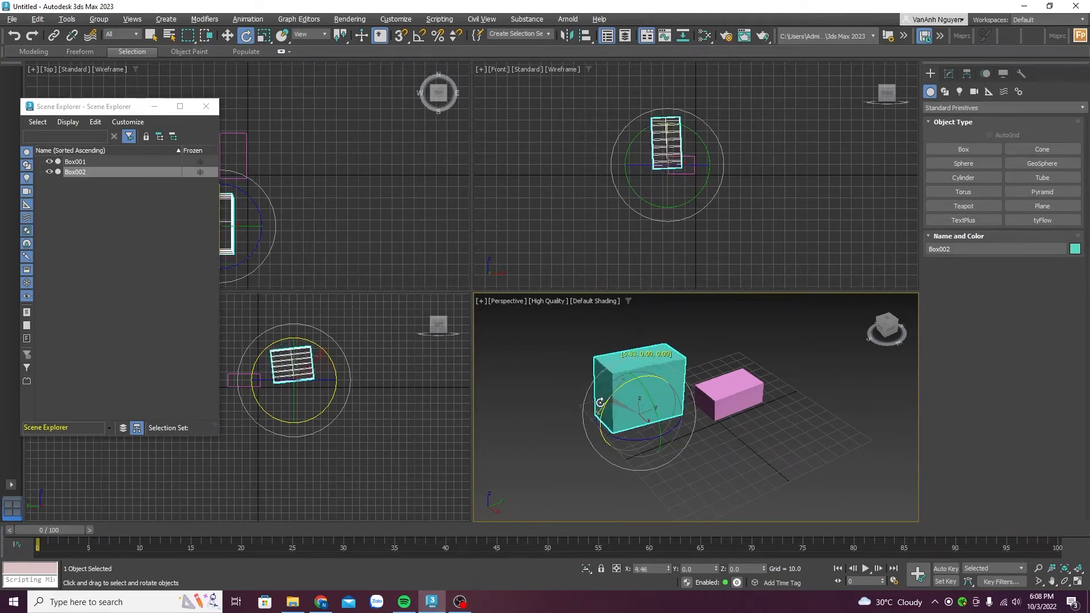
{"action": "left_click_drag", "start_coordinate": [603, 400], "coordinate": [603, 436]}
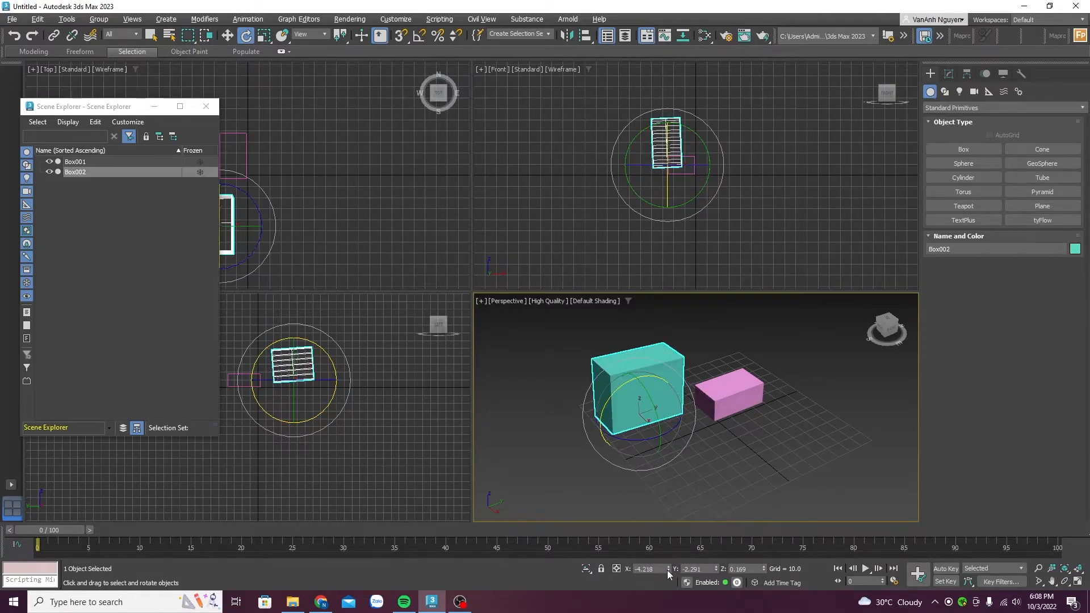
Adjust the teal box's rotation values to about -1.4 in X and -1.7 in Y, and turn it slightly about Z
{"action": "left_click_drag", "start_coordinate": [669, 572], "coordinate": [728, 566]}
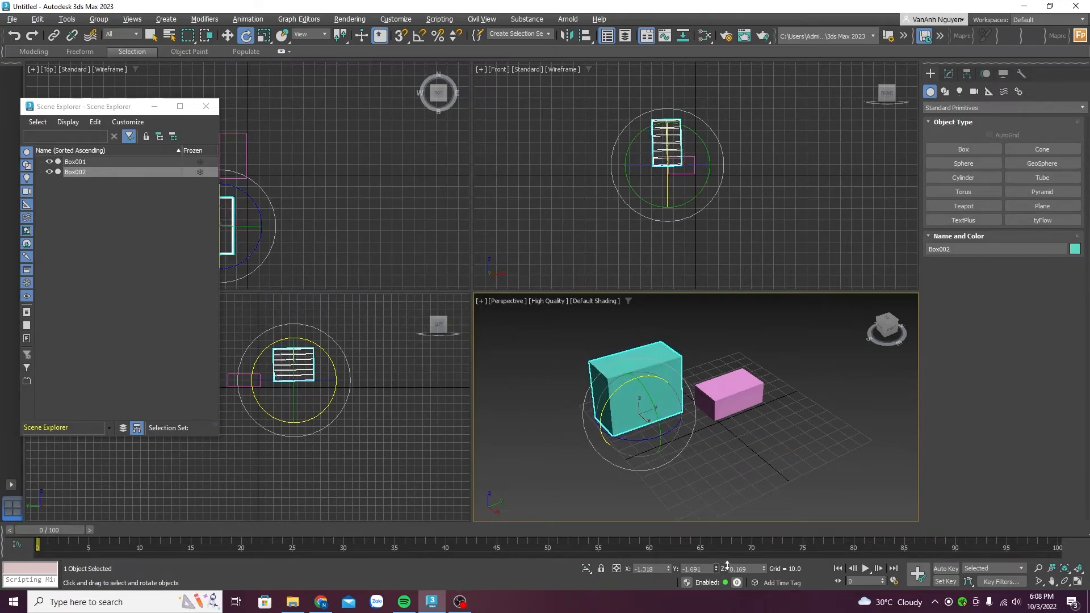
{"action": "left_click", "coordinate": [670, 571]}
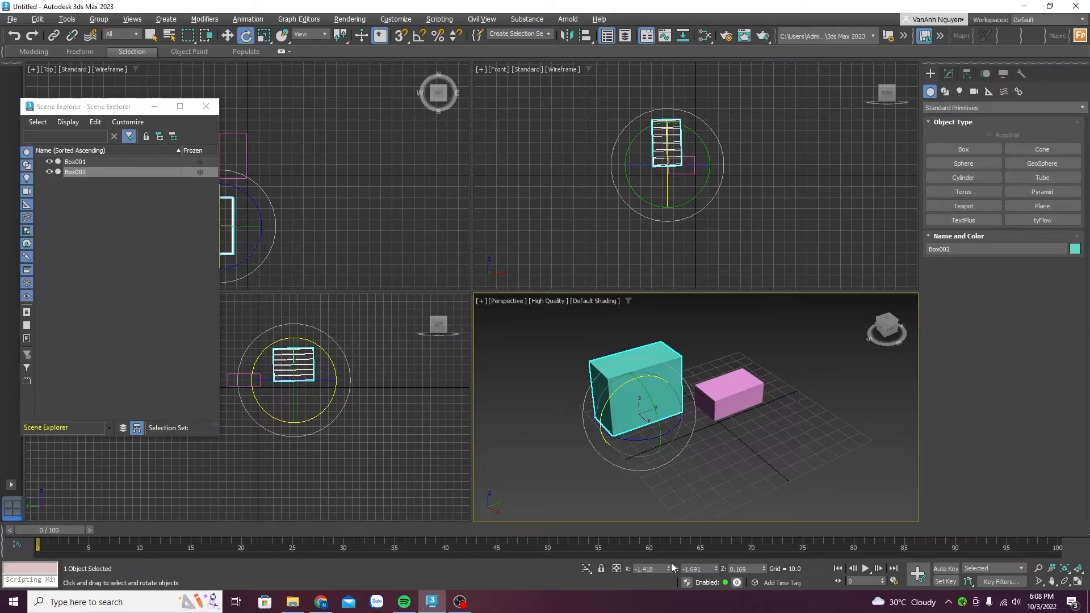
{"action": "right_click", "coordinate": [663, 570]}
{"action": "left_click", "coordinate": [655, 574]}
{"action": "right_click", "coordinate": [641, 572]}
{"action": "left_click", "coordinate": [646, 571]}
{"action": "mouse_move", "coordinate": [764, 569]}
{"action": "left_mouse_down"}
{"action": "mouse_move", "coordinate": [752, 324]}
{"action": "mouse_move", "coordinate": [710, 305]}
{"action": "mouse_move", "coordinate": [765, 574]}
{"action": "left_mouse_up"}
{"action": "mouse_move", "coordinate": [612, 440]}
{"action": "left_mouse_down"}
{"action": "mouse_move", "coordinate": [706, 441]}
{"action": "mouse_move", "coordinate": [611, 447]}
{"action": "left_mouse_up"}
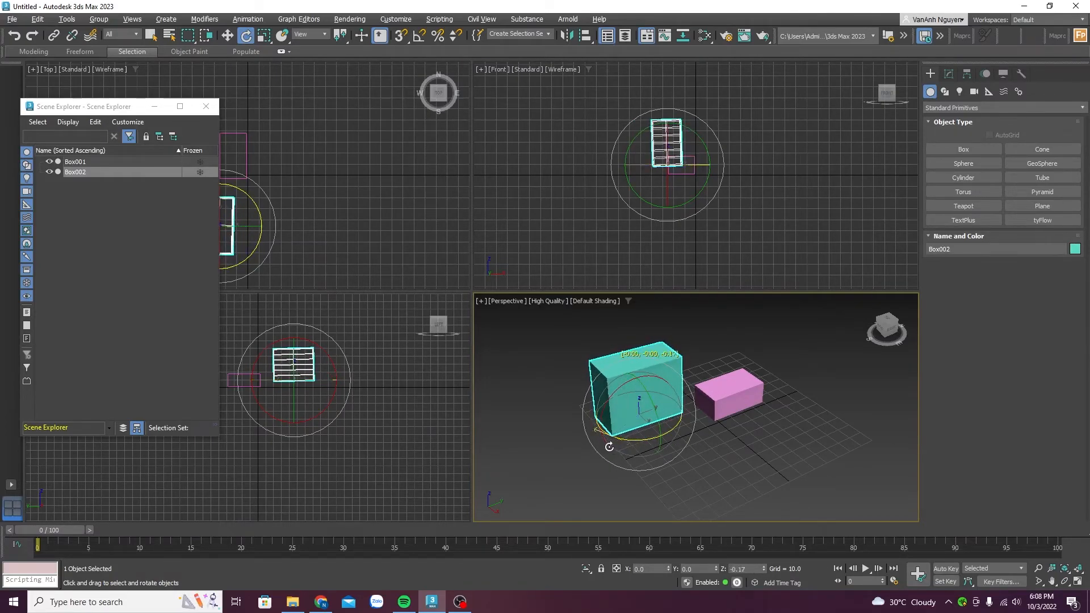
{"action": "left_click", "coordinate": [227, 35]}
{"action": "left_click", "coordinate": [525, 494]}
{"action": "left_click", "coordinate": [460, 602]}
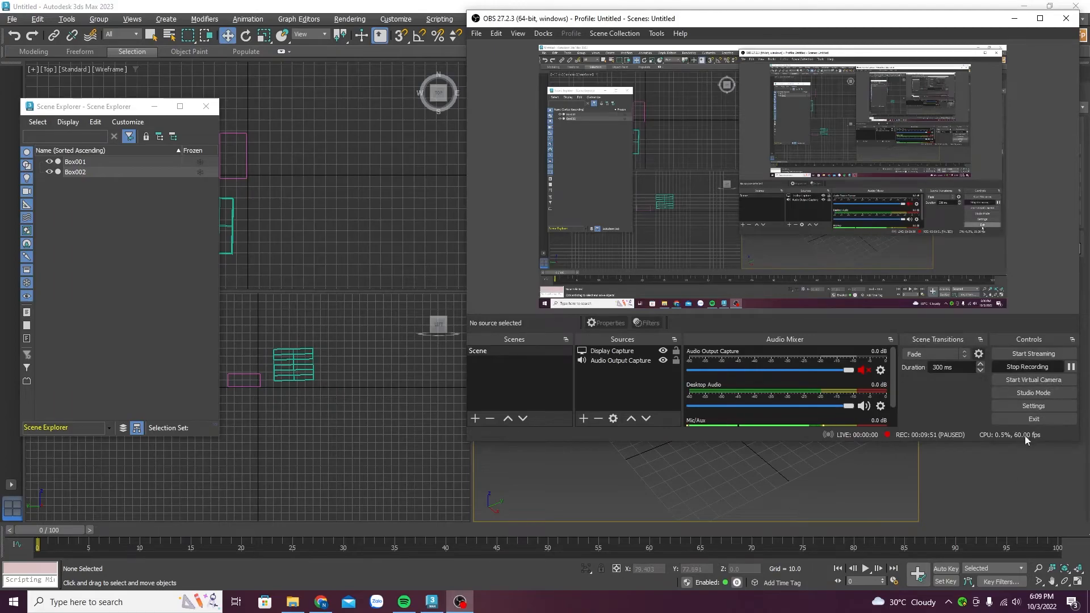
{"action": "left_click", "coordinate": [1004, 486]}
Scale the teal box uniformly to about 90 percent in the Perspective viewport and view its box parameters
{"action": "scroll", "coordinate": [617, 359], "scroll_direction": "up", "scroll_amount": 3}
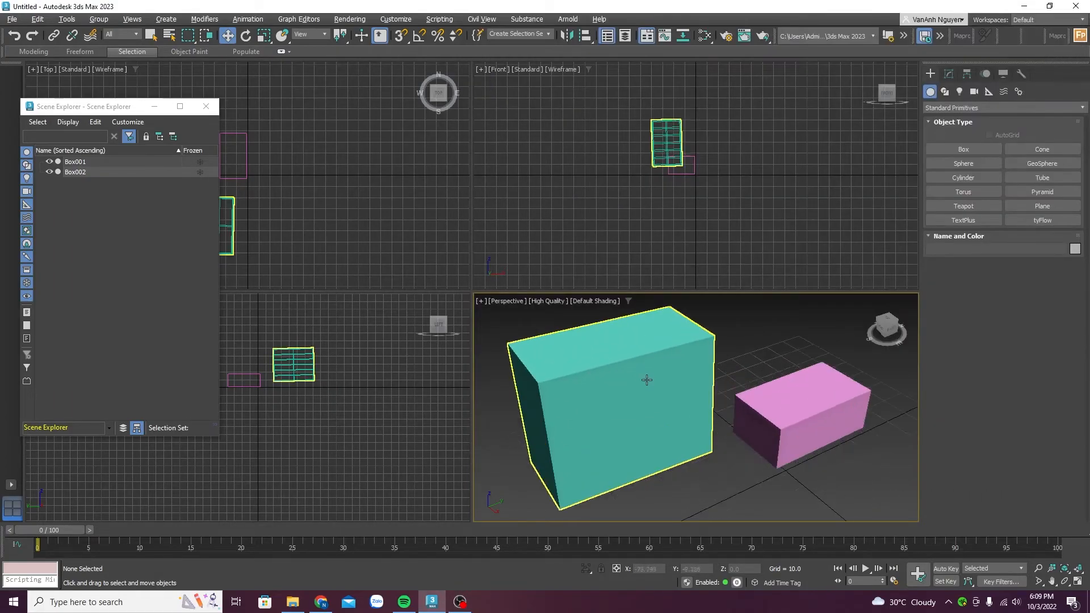
{"action": "scroll", "coordinate": [647, 380], "scroll_direction": "down", "scroll_amount": 1}
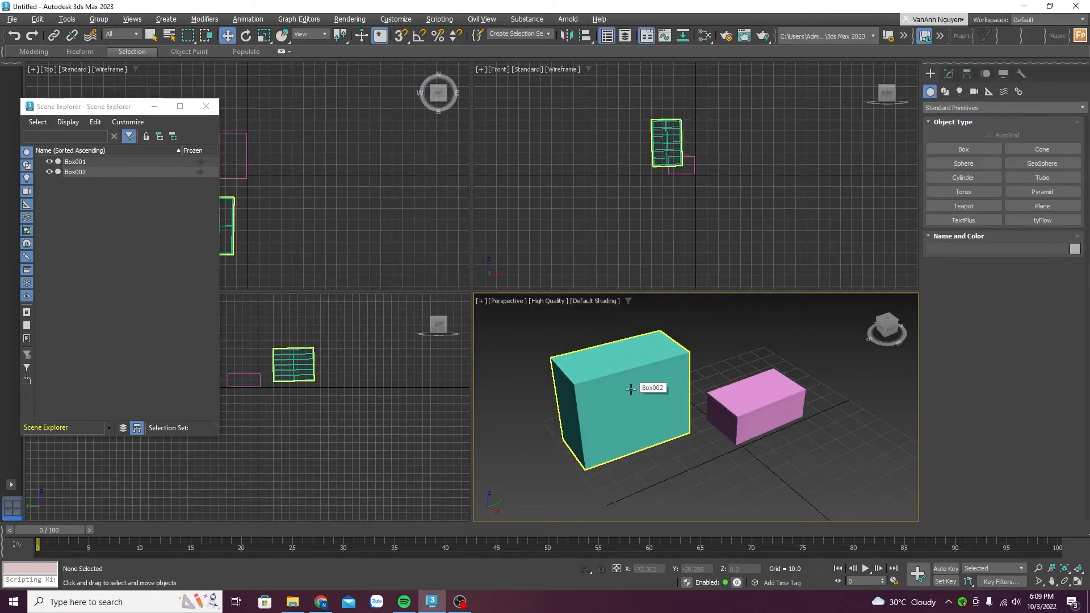
{"action": "key", "text": "r"}
{"action": "left_click", "coordinate": [656, 413]}
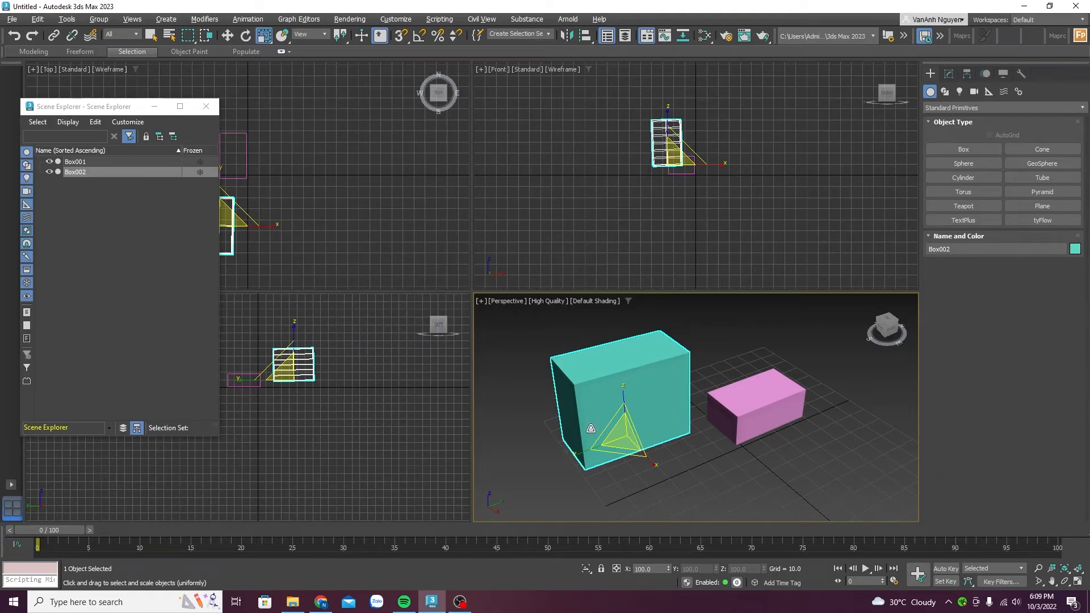
{"action": "scroll", "coordinate": [621, 429], "scroll_direction": "down", "scroll_amount": 2}
{"action": "left_click_drag", "start_coordinate": [620, 424], "coordinate": [645, 423]}
{"action": "left_click_drag", "start_coordinate": [669, 435], "coordinate": [589, 477]}
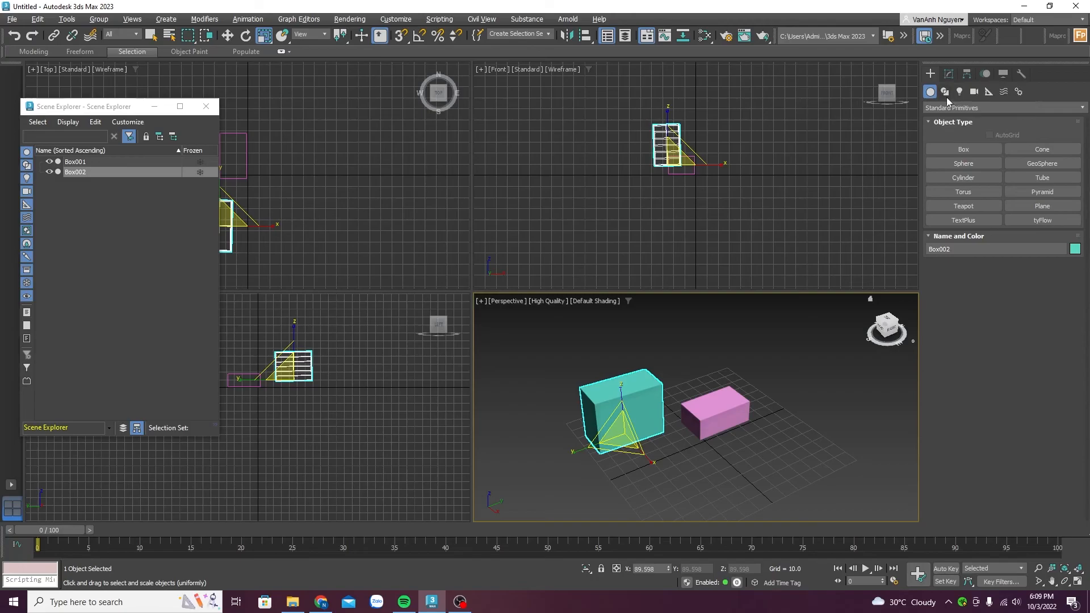
{"action": "left_click", "coordinate": [947, 75]}
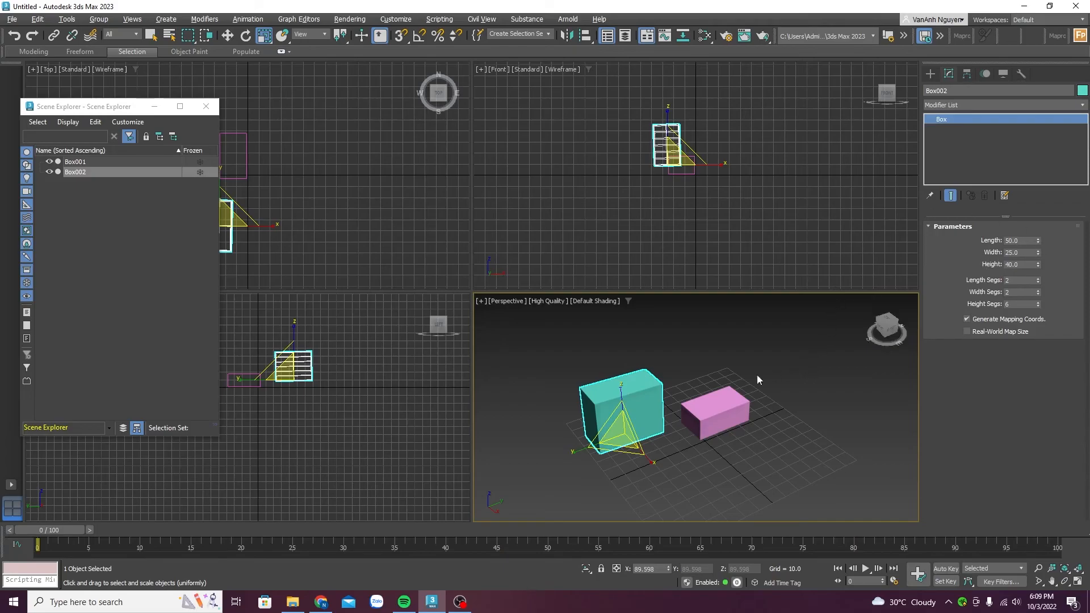
{"action": "left_click", "coordinate": [682, 451]}
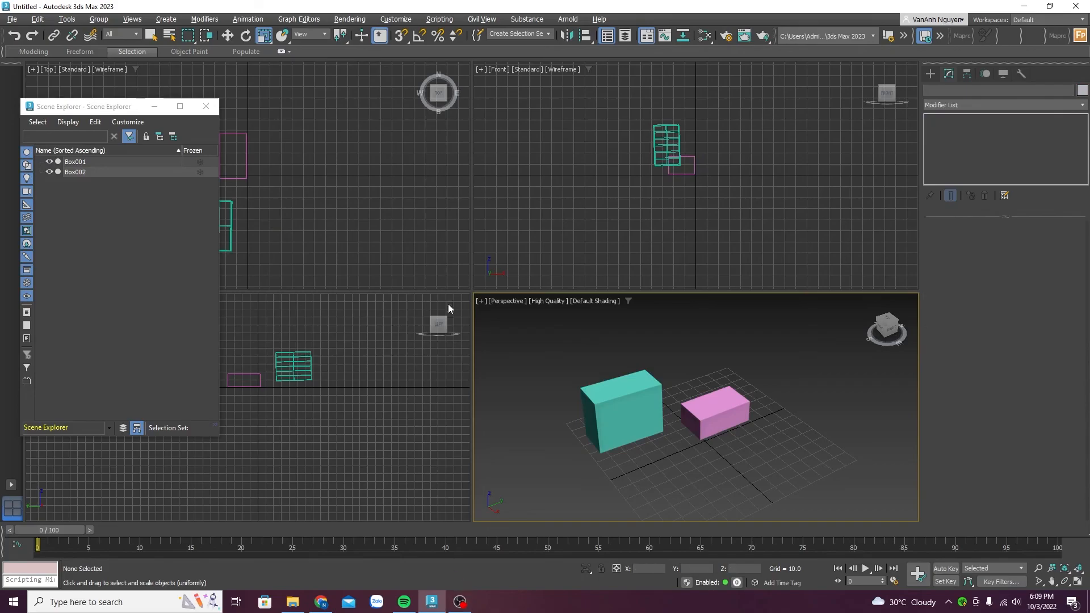